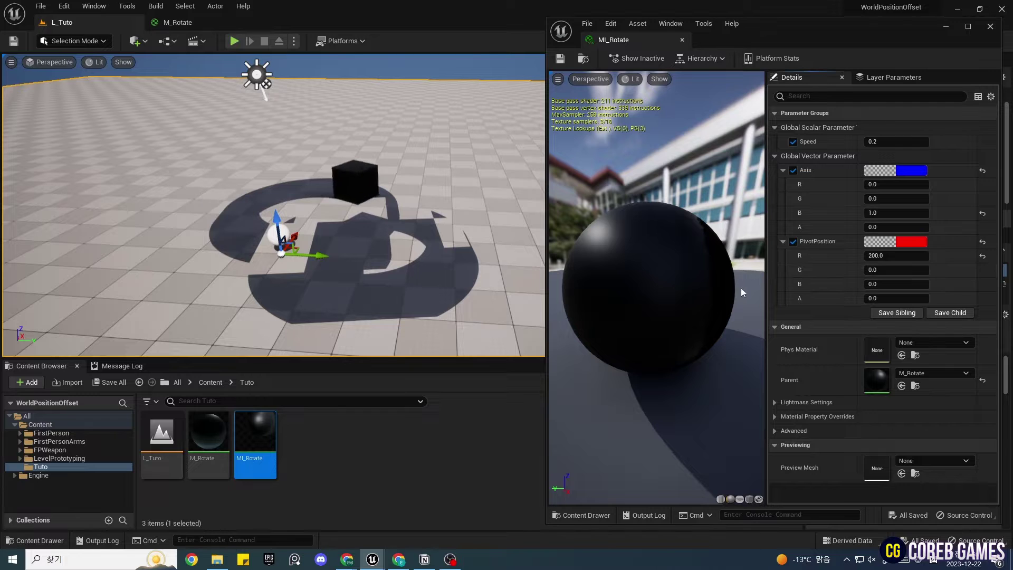
Step: Set the PivotPosition parameter of MI_Rotate to R 0 and G 200
left_click(899, 259)
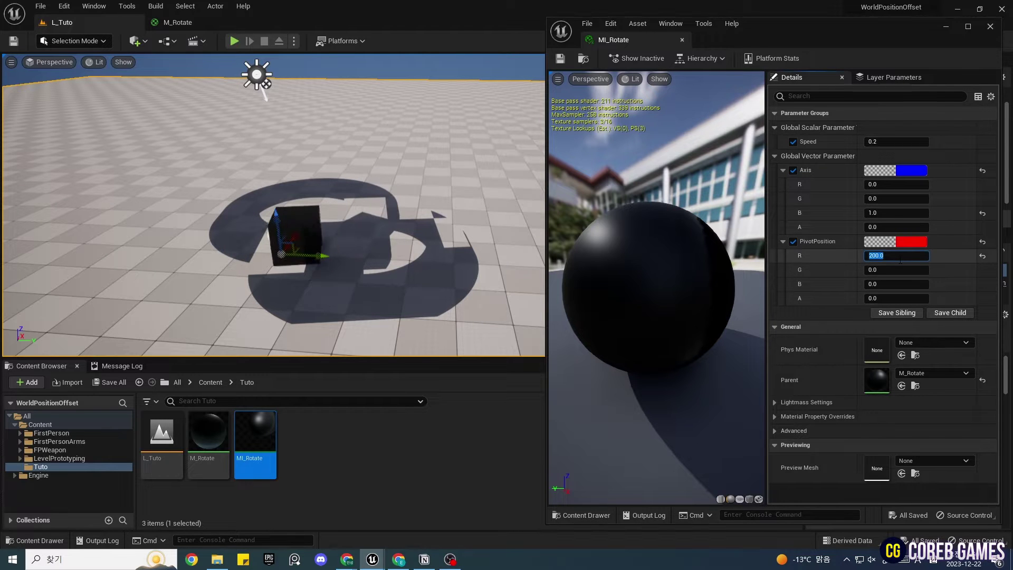
type("0")
key("Return")
key("Tab")
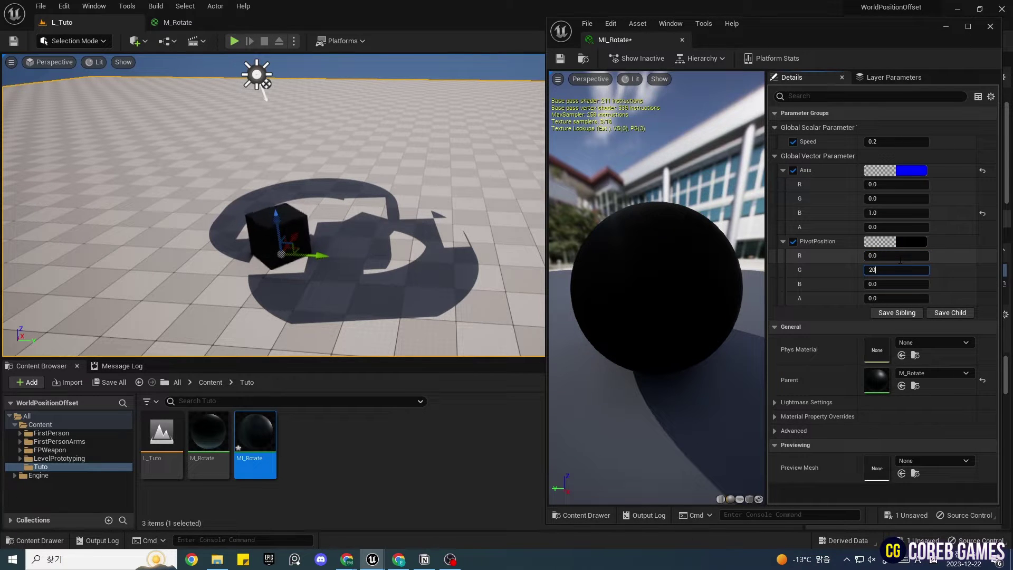
type("200")
key("Return")
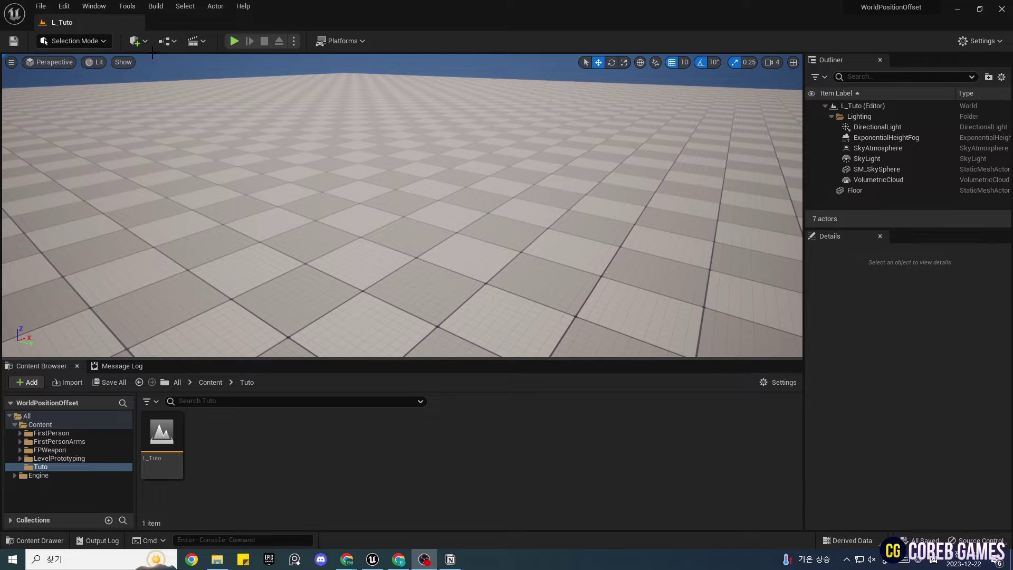
Step: Add a cube shape to the level at location 0, 0, 50 and save the level
left_click(136, 40)
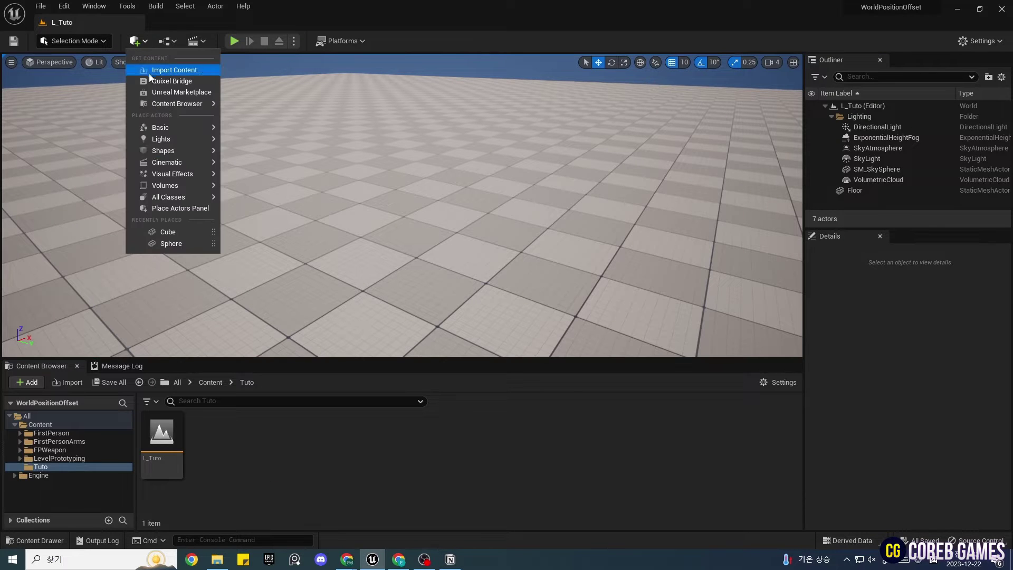
mouse_move(170, 149)
left_click(262, 150)
left_click_drag(400, 170, 400, 130)
left_click(995, 357)
left_click_drag(255, 208, 256, 175)
right_click_drag(398, 194, 300, 248)
key("ctrl+s")
Step: Create a material named M_Rotate in the Tuto folder and open it for editing
right_click(296, 479)
left_click(338, 192)
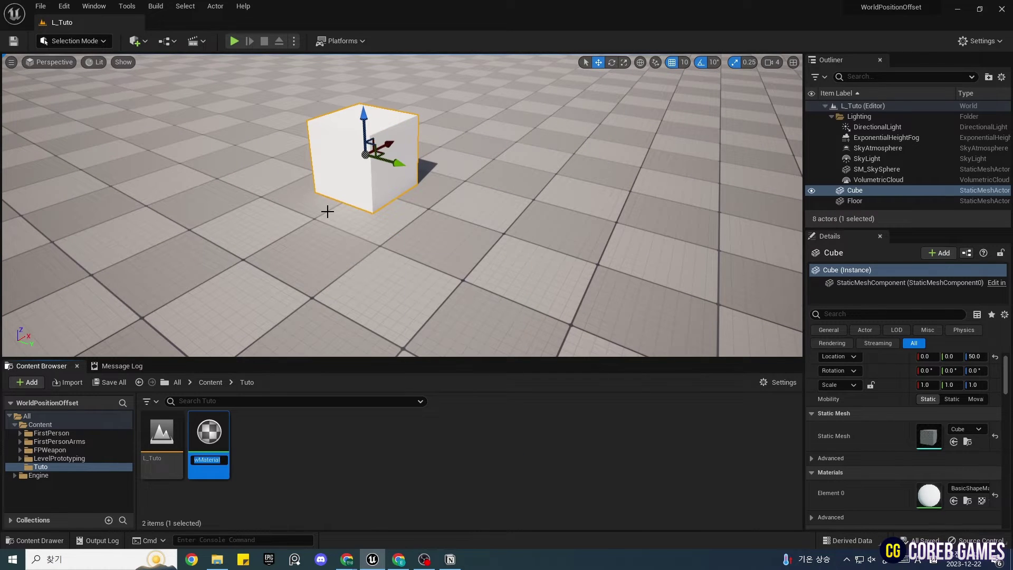
type("M_Rotate")
key("Return")
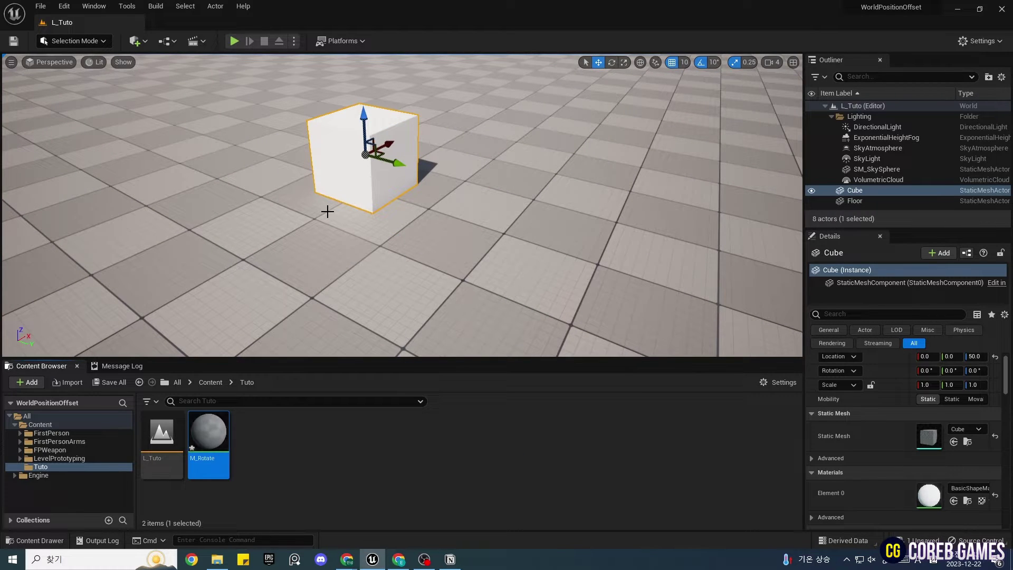
left_click(325, 464)
double_click(208, 437)
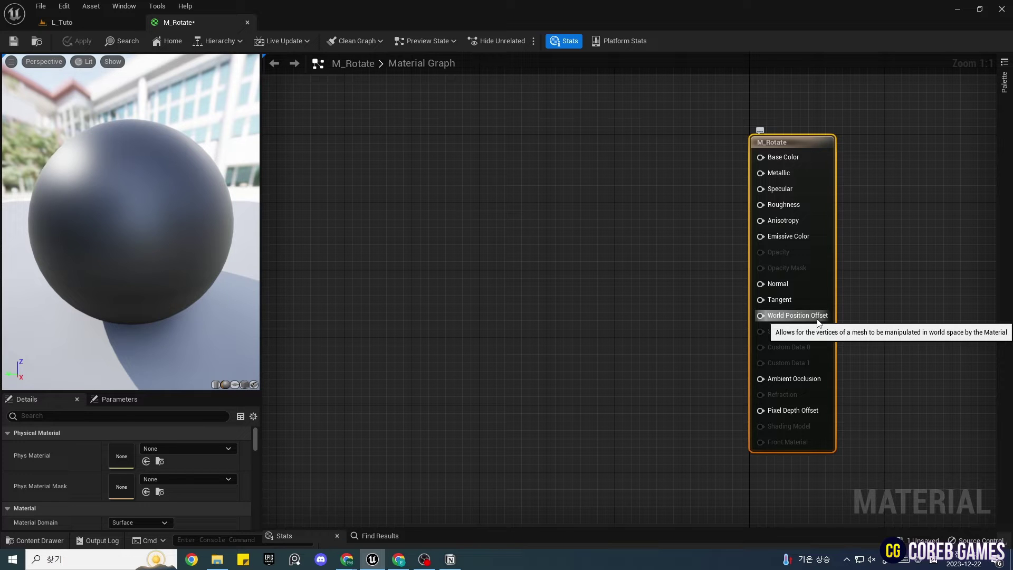
Step: Add a RotateAboutAxis node and connect its output to the material's World Position Offset
right_click(547, 291)
left_click(559, 278)
right_click(584, 317)
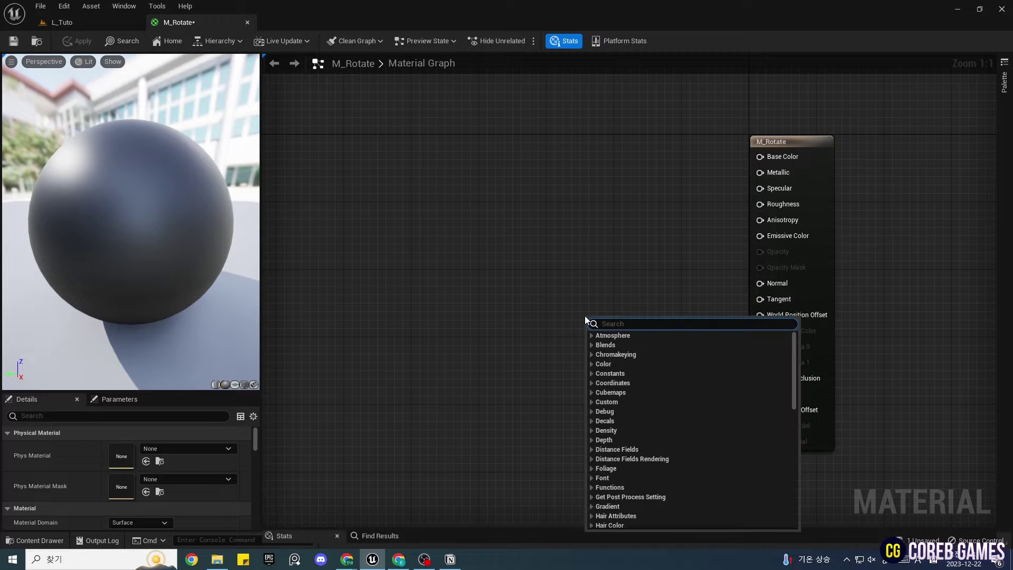
type("rotateao")
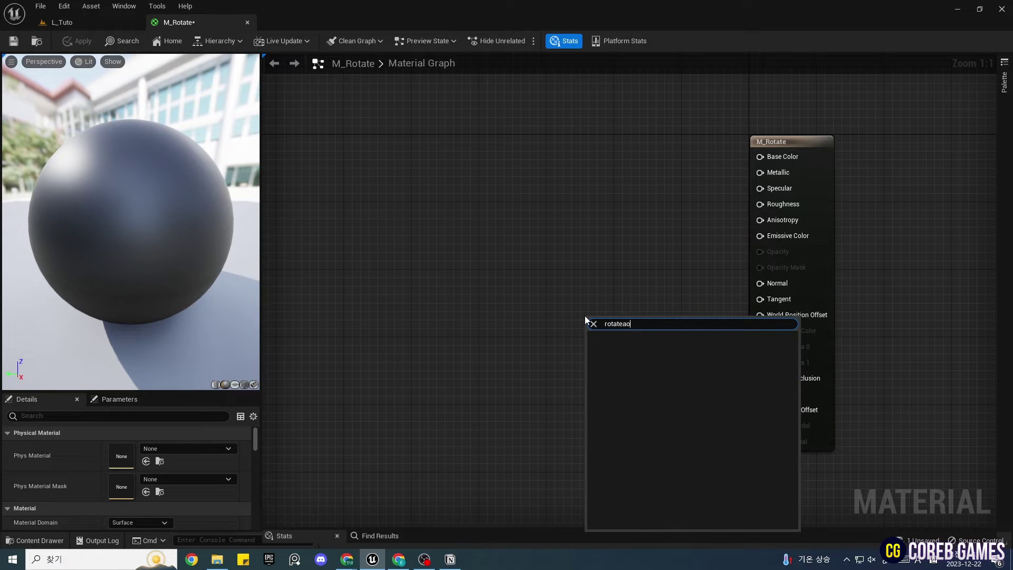
key("BackSpace")
key("Return")
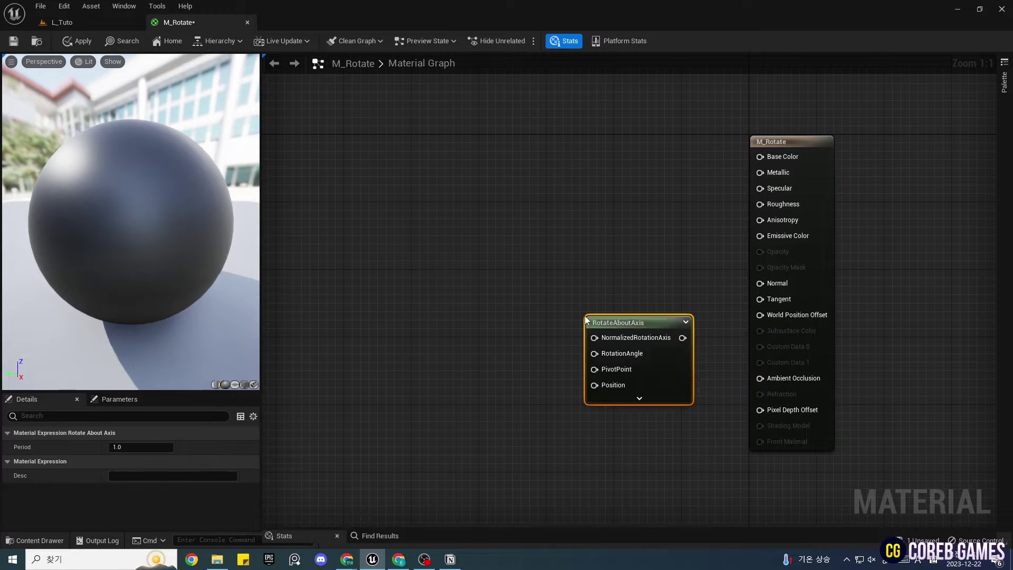
left_click_drag(681, 350, 760, 315)
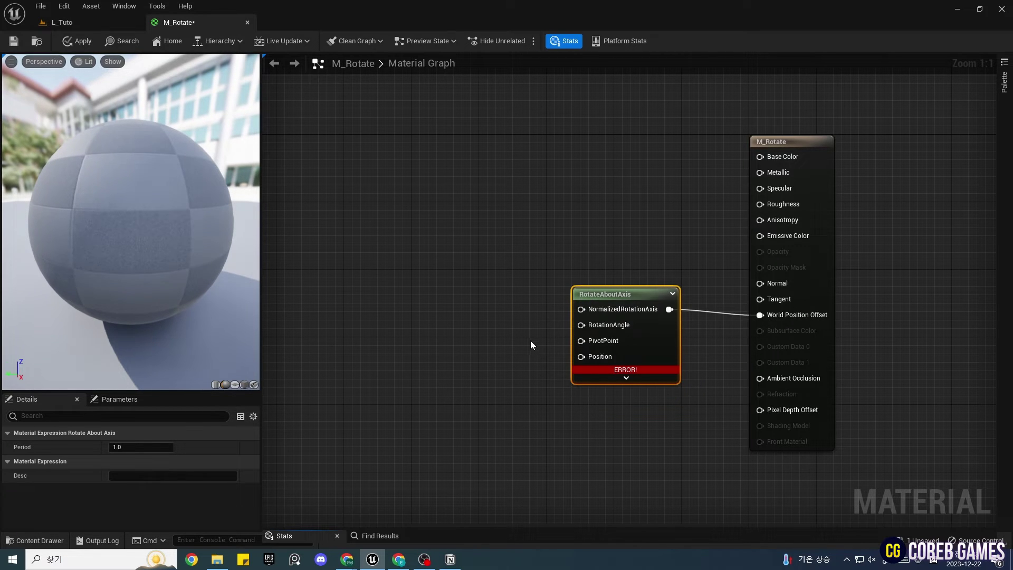
Step: Create a vector parameter named Axis and connect it to the NormalizedRotationAxis input of RotateAboutAxis
right_click_drag(530, 344, 549, 340)
left_click(429, 239)
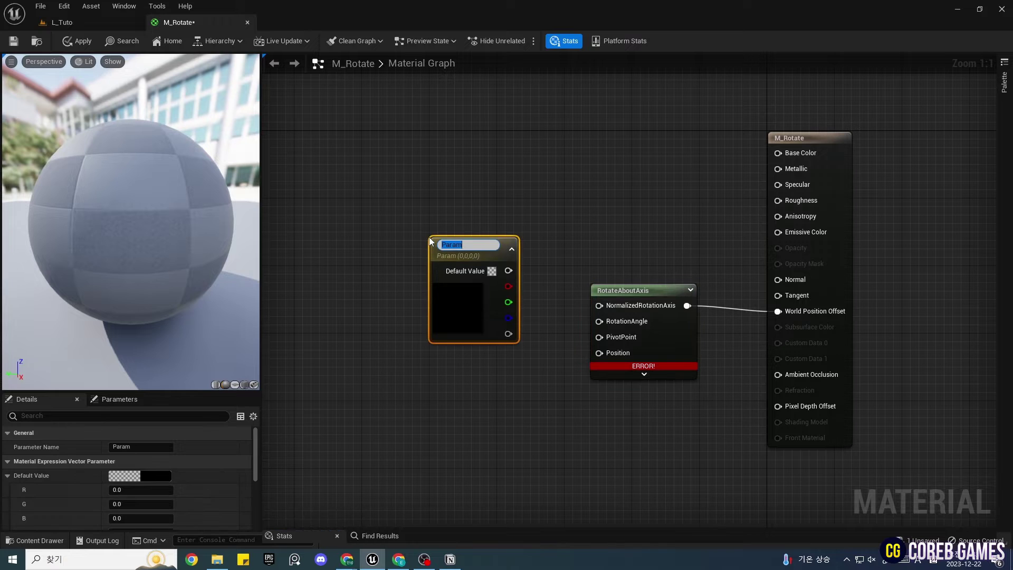
type("Ax")
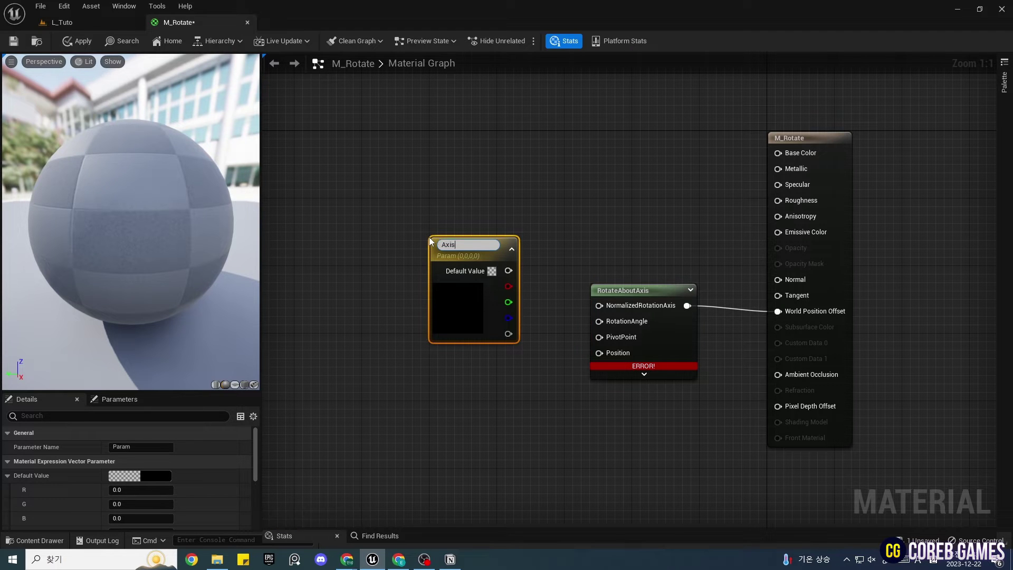
type("is")
key("Return")
left_click_drag(508, 266, 598, 305)
left_click_drag(452, 313, 443, 267)
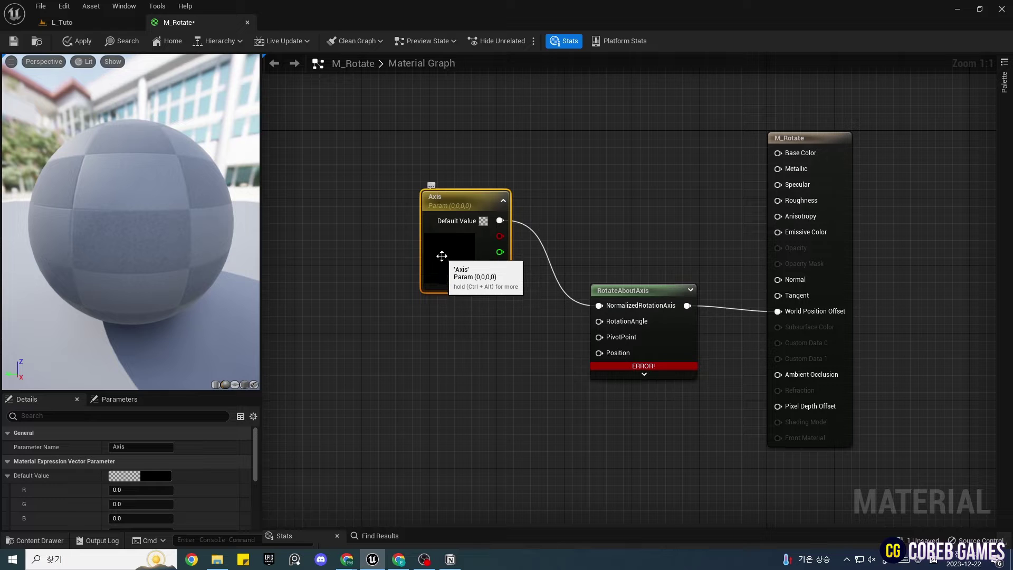
Step: Set the Axis parameter's default R value to 1 and move its node further up and away from RotateAboutAxis
left_click(160, 490)
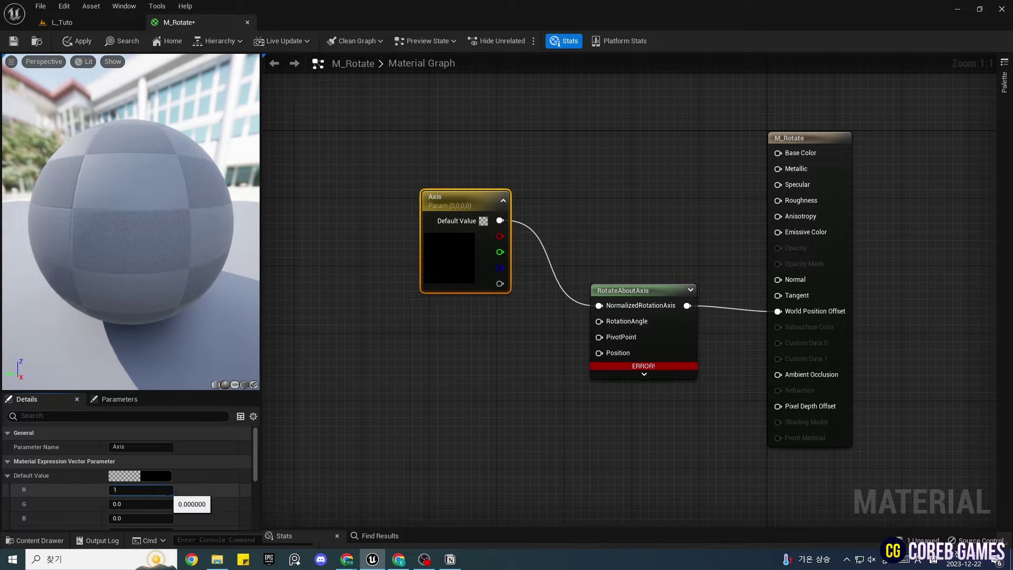
key("Return")
left_click(377, 468)
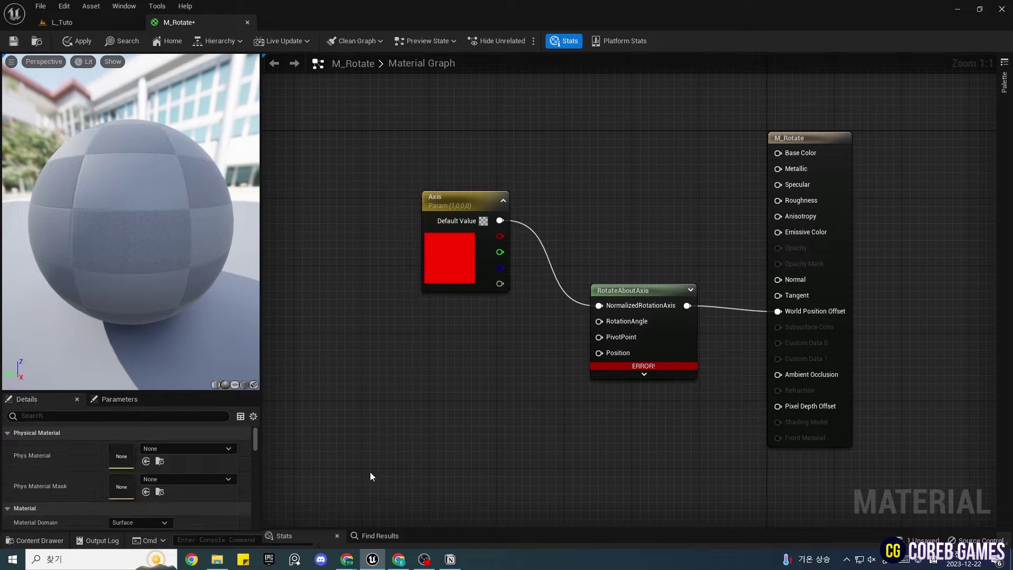
left_click_drag(459, 279, 451, 263)
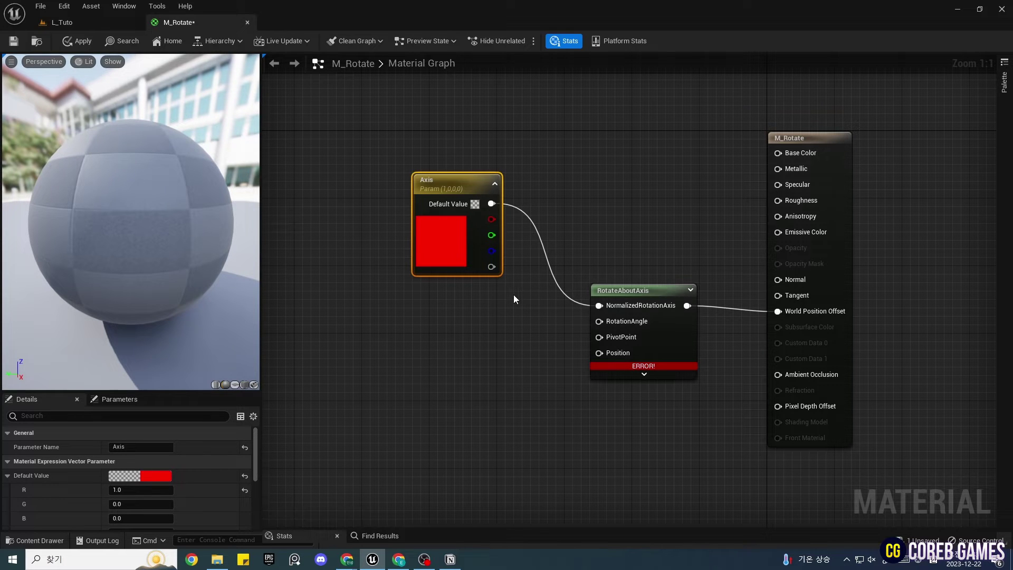
Step: Create a scalar parameter named Angle below the Axis node and connect it to the RotationAngle input
right_click_drag(487, 327, 589, 355)
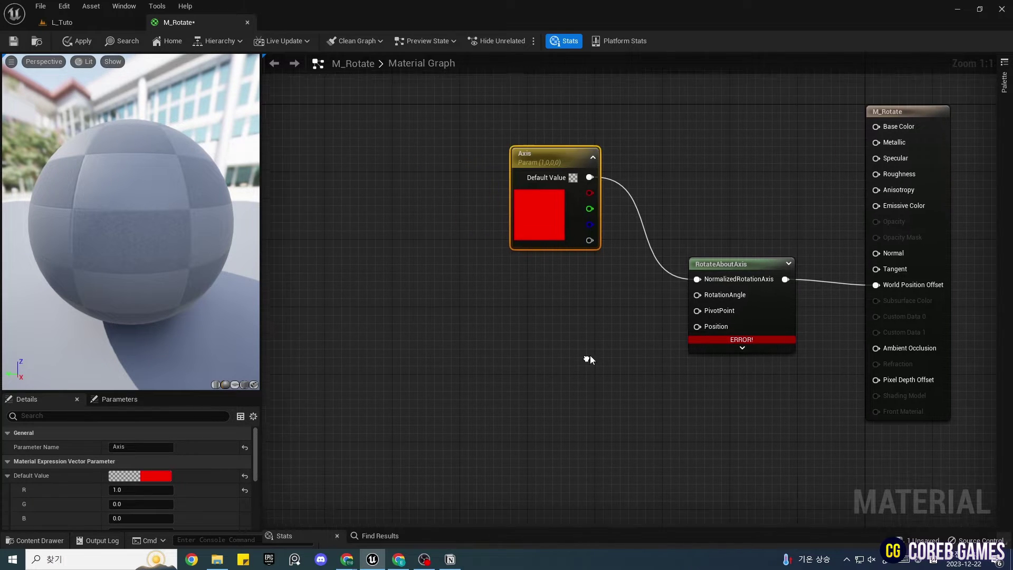
left_click(528, 292)
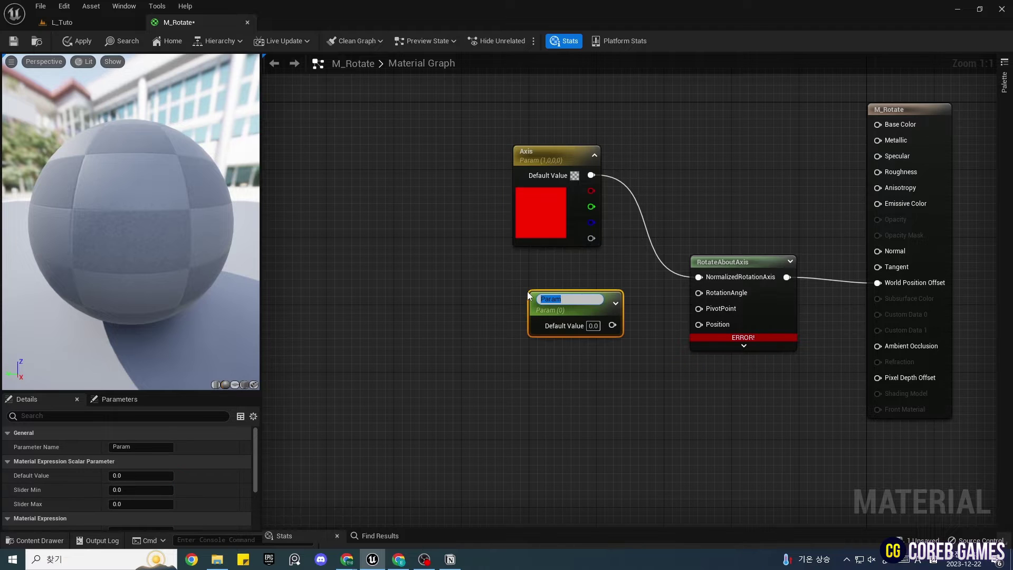
type("Angle")
key("Return")
left_click_drag(554, 295, 546, 251)
left_click_drag(605, 277, 576, 263)
right_click_drag(596, 346, 464, 345)
left_click(504, 299)
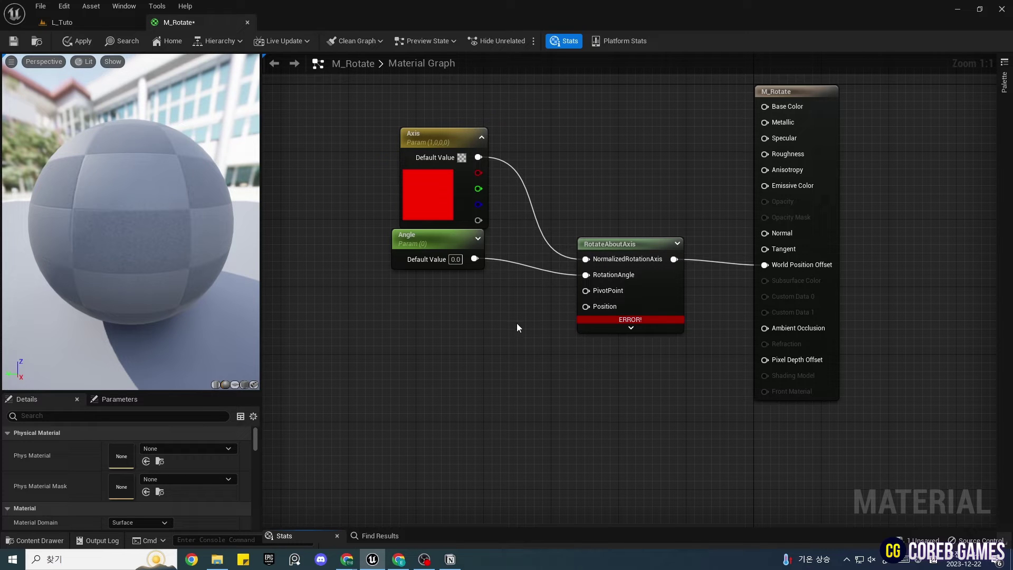
Step: Add an ObjectPivotPoint node below Angle and connect its Object Pivot Location to the PivotPoint input
right_click(474, 321)
type("Objec")
key("Down")
key("Down")
key("Up")
key("Up")
key("Up")
key("Down")
key("Down")
key("Down")
key("Up")
key("Up")
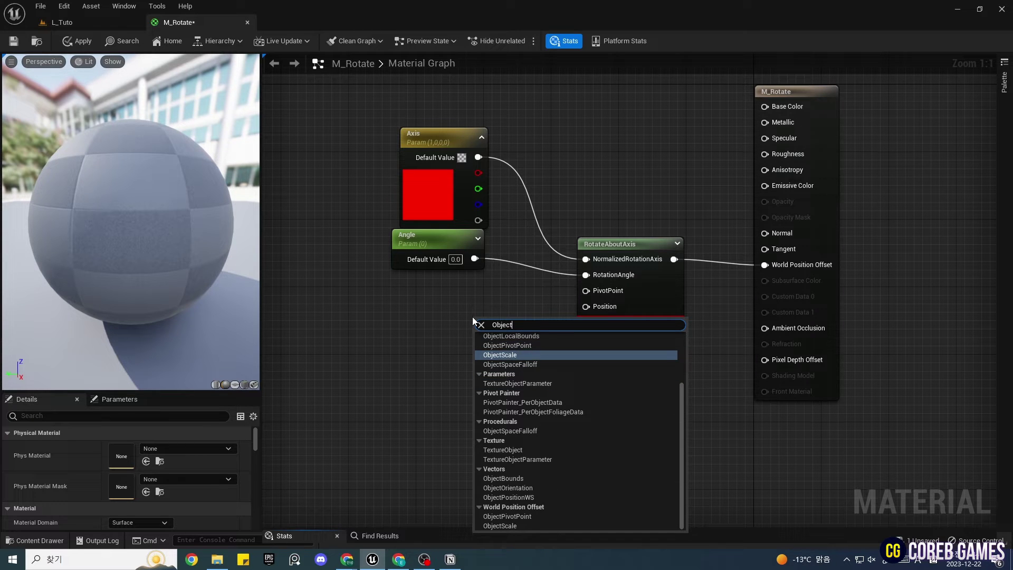
type("Pi")
key("Return")
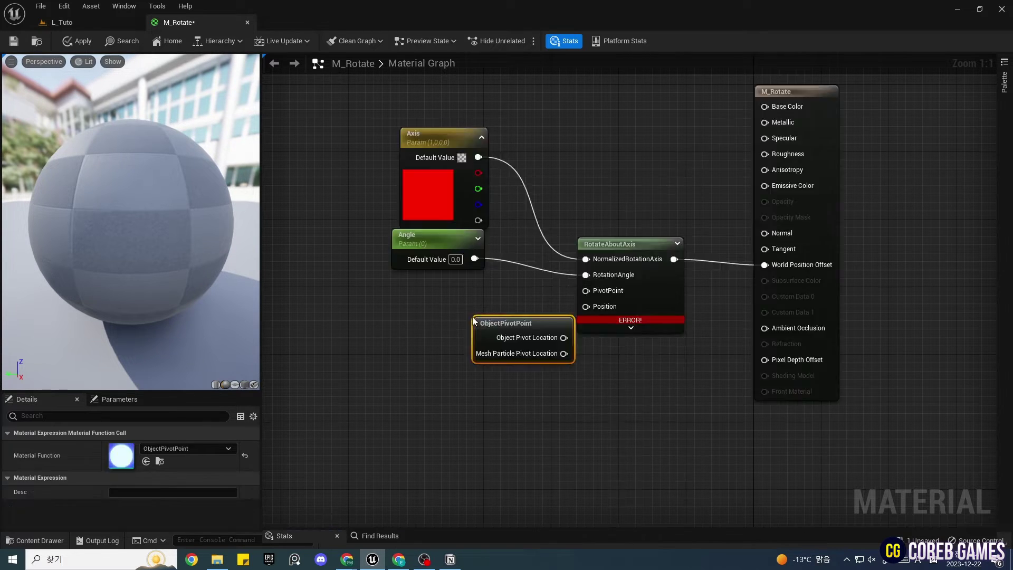
left_click_drag(492, 330, 404, 283)
left_click_drag(473, 292, 612, 293)
left_click(501, 397)
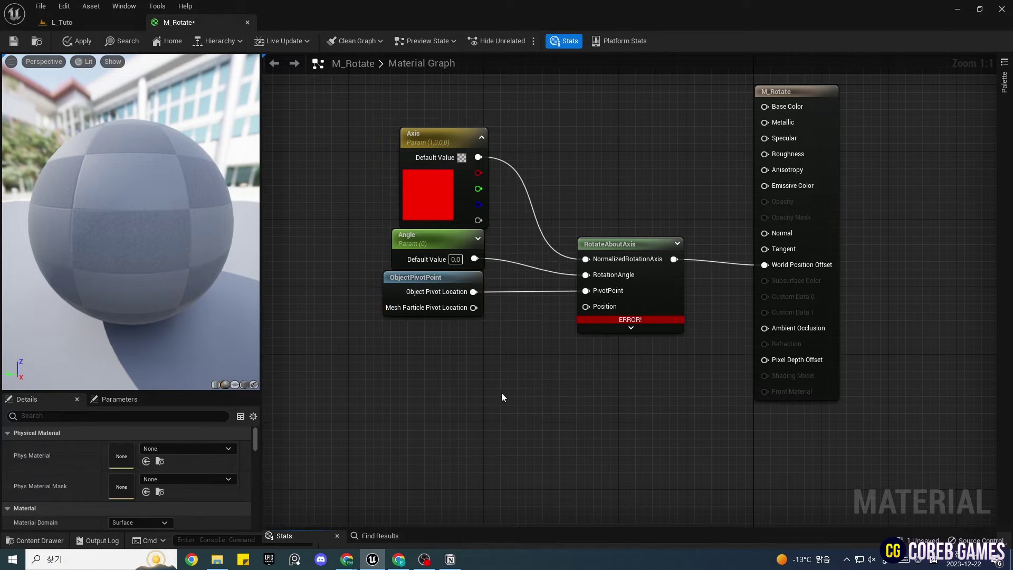
Step: Add an Absolute World Position node, connect it to the Position input of RotateAboutAxis, and save the material
right_click(432, 373)
type("world")
key("Return")
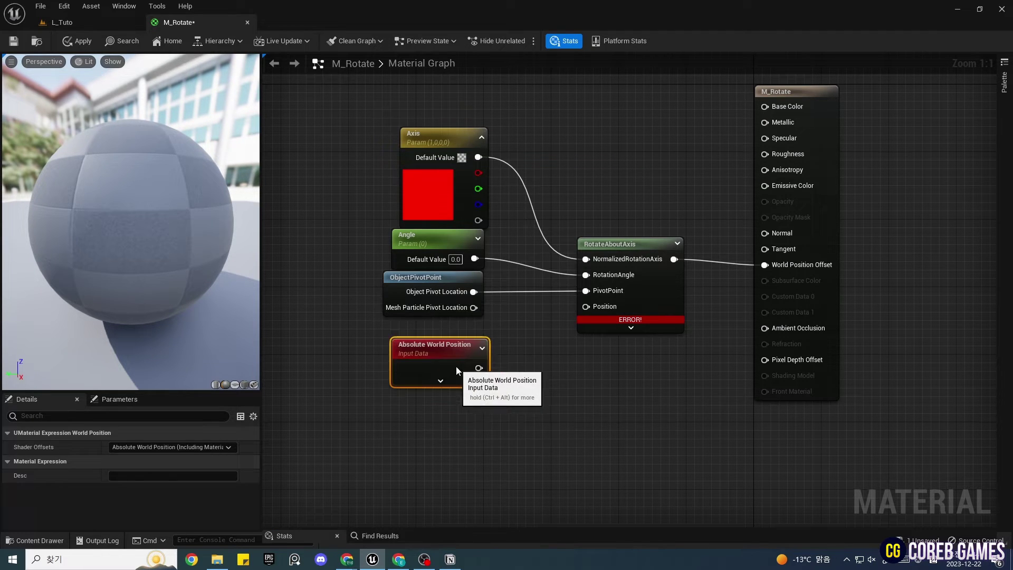
left_click_drag(478, 381, 609, 309)
right_click_drag(566, 413, 545, 432)
left_click(545, 432)
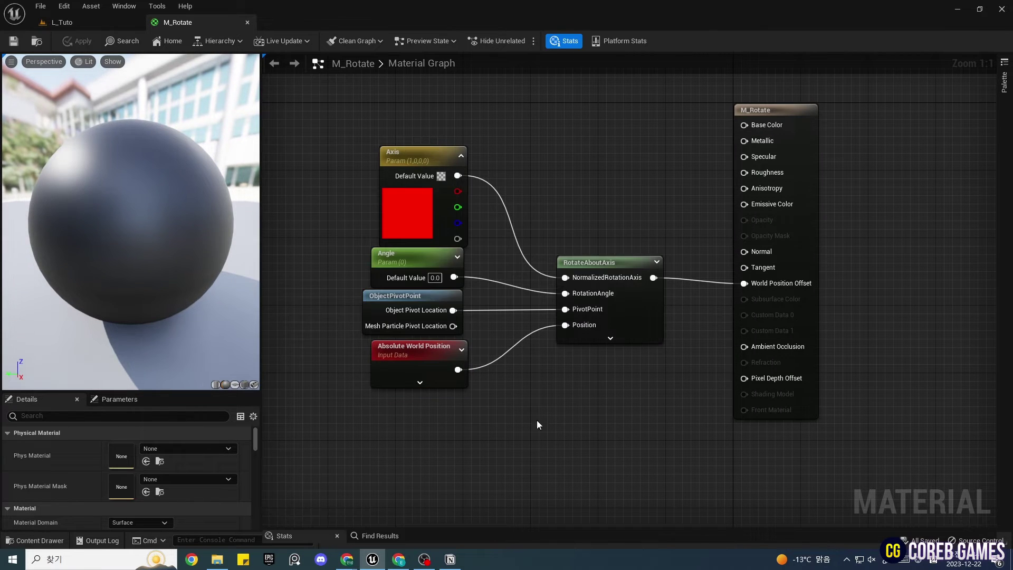
right_click_drag(549, 167, 549, 163)
Step: Create a material instance of M_Rotate named MI_Rotate and assign it to the cube in L_Tuto
left_click(106, 22)
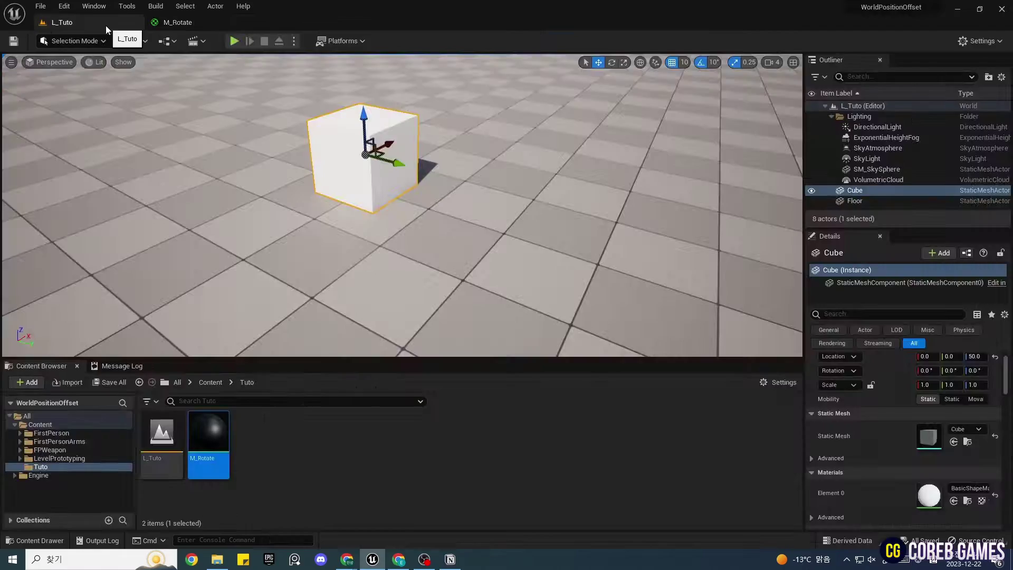
right_click(214, 446)
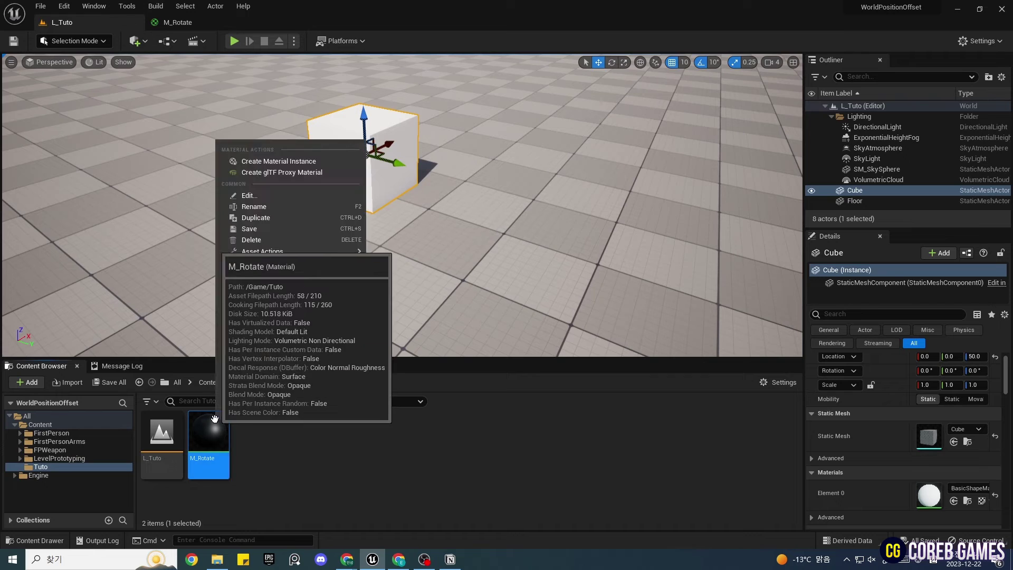
left_click(289, 161)
type("MI_Rotate")
key("Return")
left_click(305, 429)
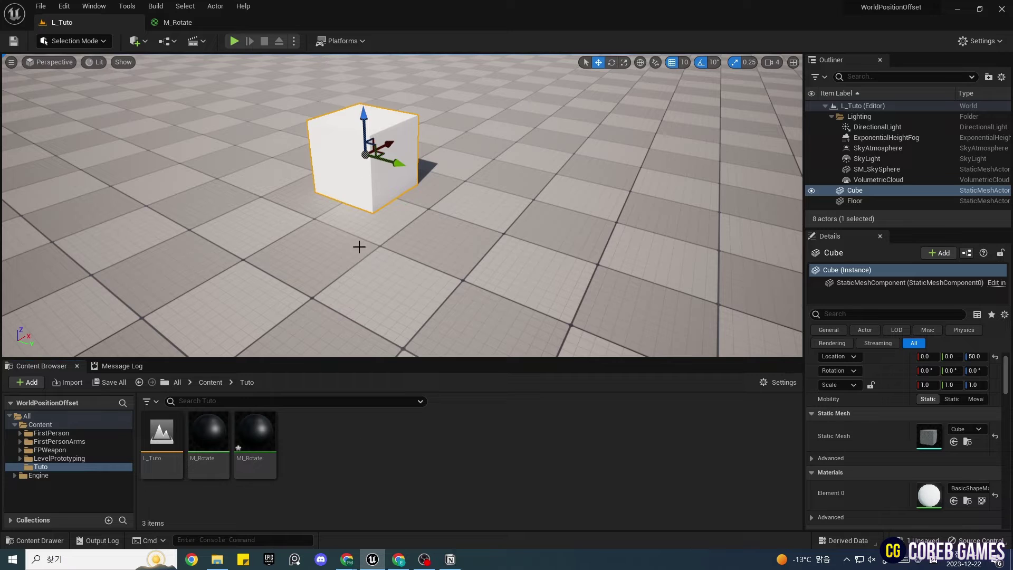
left_click_drag(256, 438, 929, 495)
left_click(317, 321)
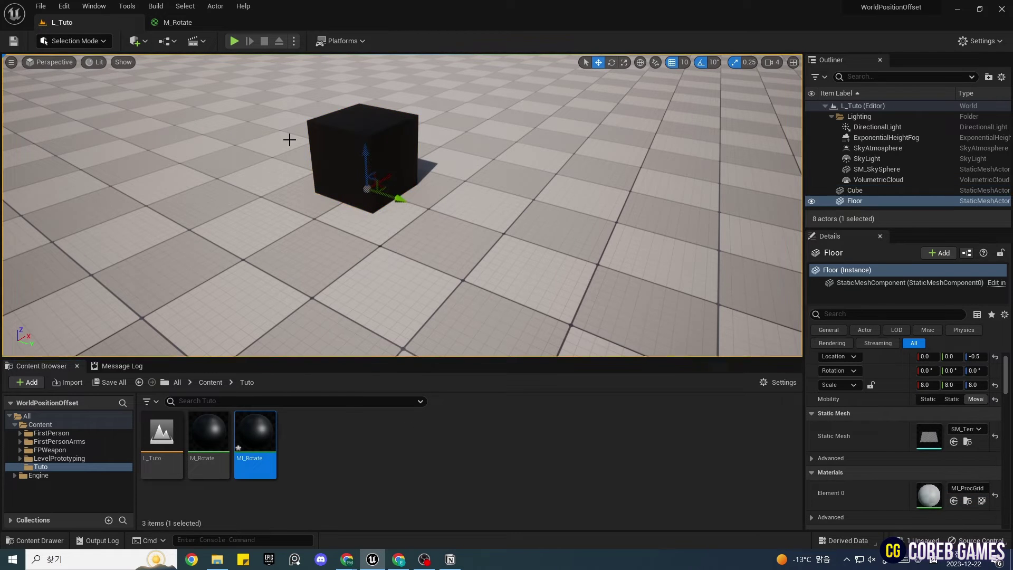
Step: Open MI_Rotate and resize its editor window so it sits beside the level viewport
double_click(255, 445)
left_click_drag(445, 123, 754, 45)
left_click_drag(839, 152, 1001, 522)
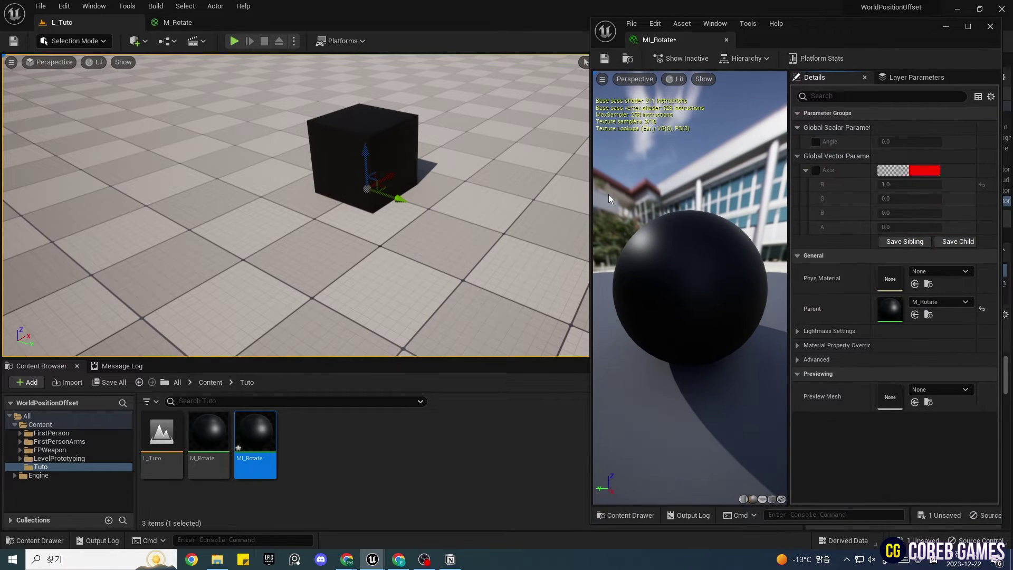
left_click_drag(587, 164, 546, 164)
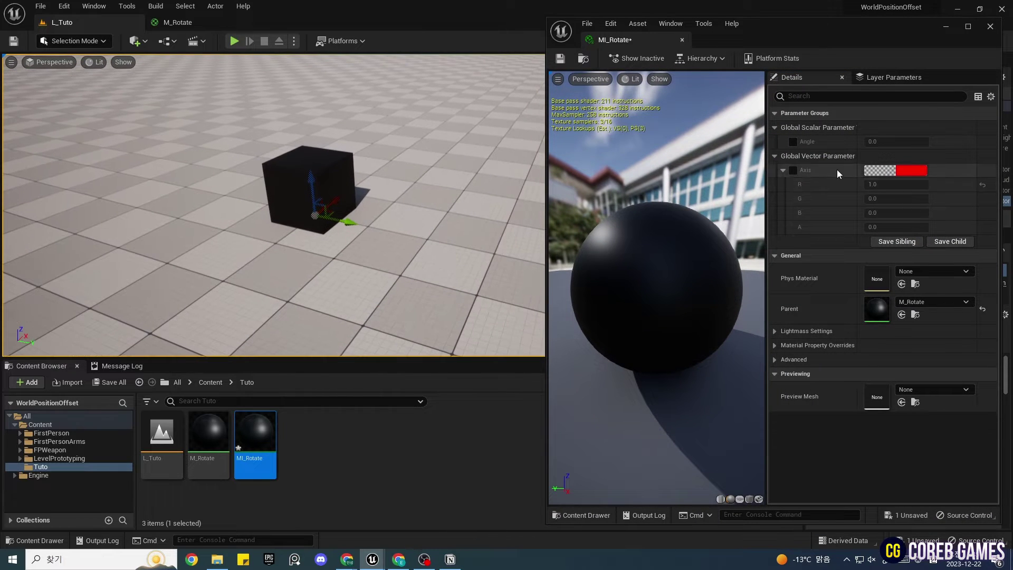
Step: Enable the Angle parameter override in MI_Rotate, raise it to 0.48, and select the cube
left_click(793, 141)
left_click_drag(882, 141, 902, 142)
left_click(312, 178)
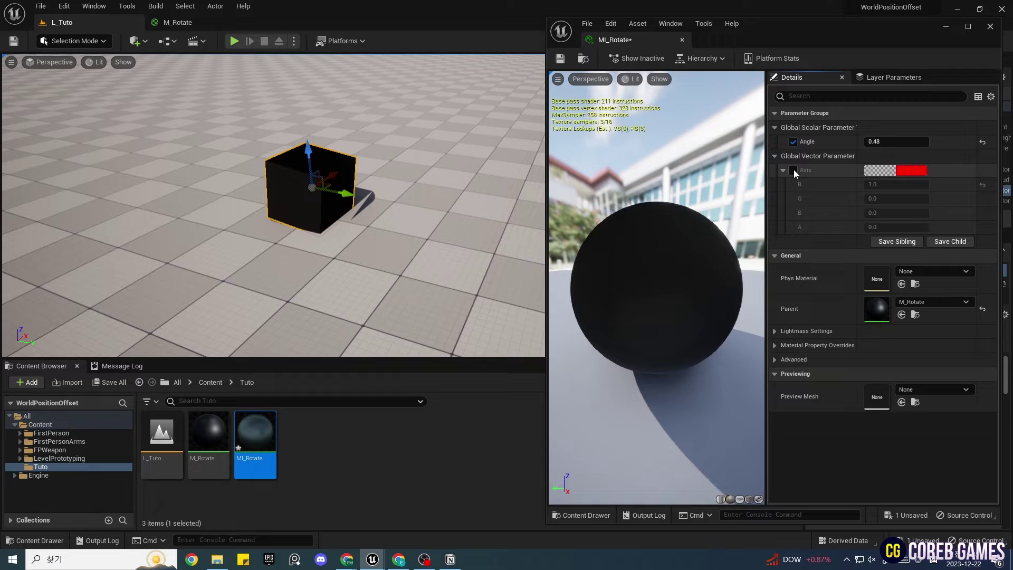
Step: Enable the Axis override, set it to R 0 and G 1, and vary the Angle to test the rotation
left_click(792, 170)
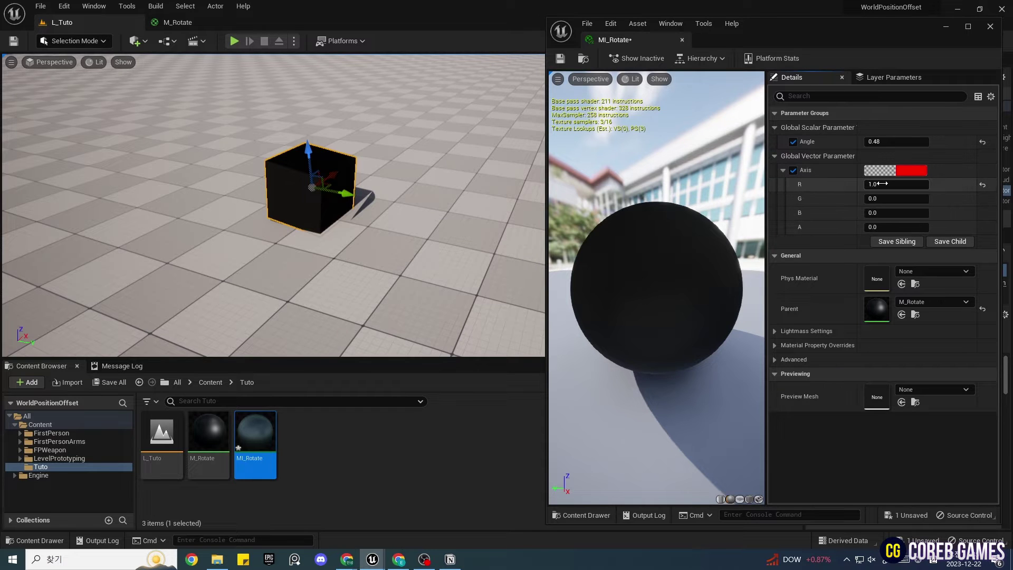
type("0")
key("Tab")
type("1")
key("Return")
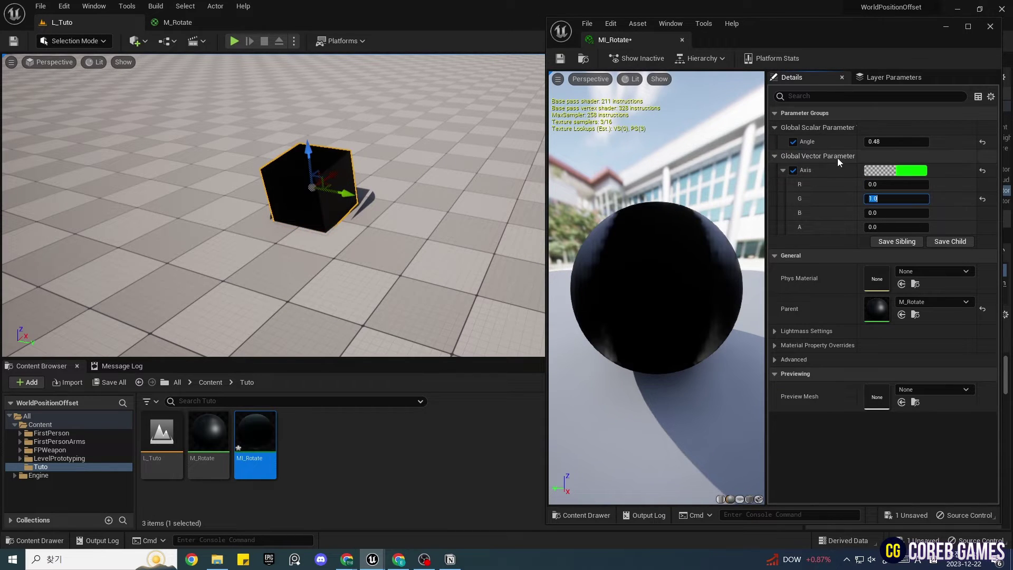
mouse_move(872, 139)
left_mouse_down()
mouse_move(844, 140)
mouse_move(933, 141)
mouse_move(895, 154)
left_mouse_up()
Step: Set Axis to G 0 and B 1, reset Angle to 0, and save the material instance
left_click(873, 198)
type("0")
key("Tab")
type("1")
key("Return")
type("0")
key("Return")
key("ctrl+s")
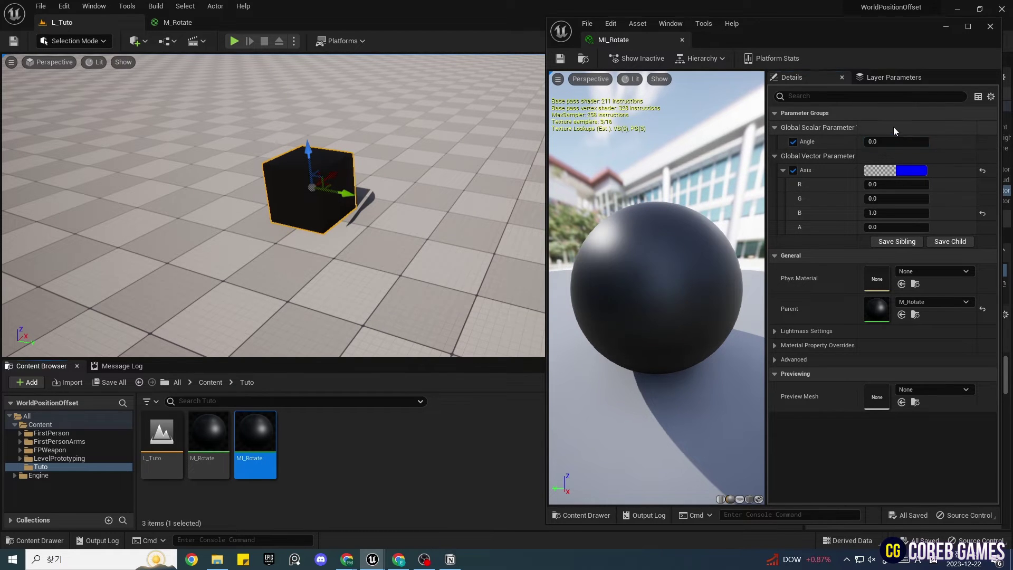
Step: Return to the M_Rotate material graph and move the Axis and Angle nodes up, away from the ObjectPivotPoint node
left_click(200, 22)
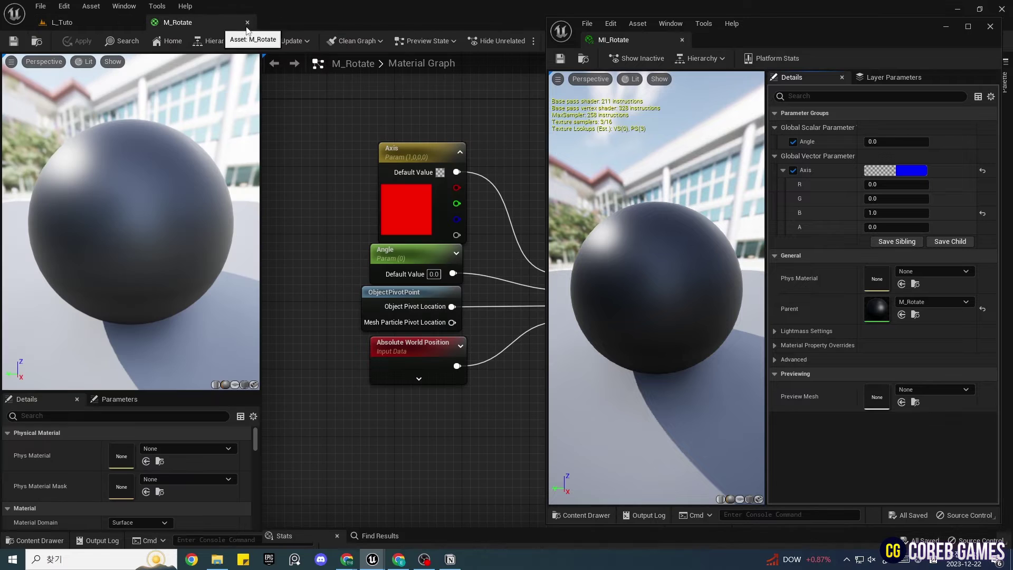
left_click(945, 27)
right_click_drag(579, 380, 564, 347)
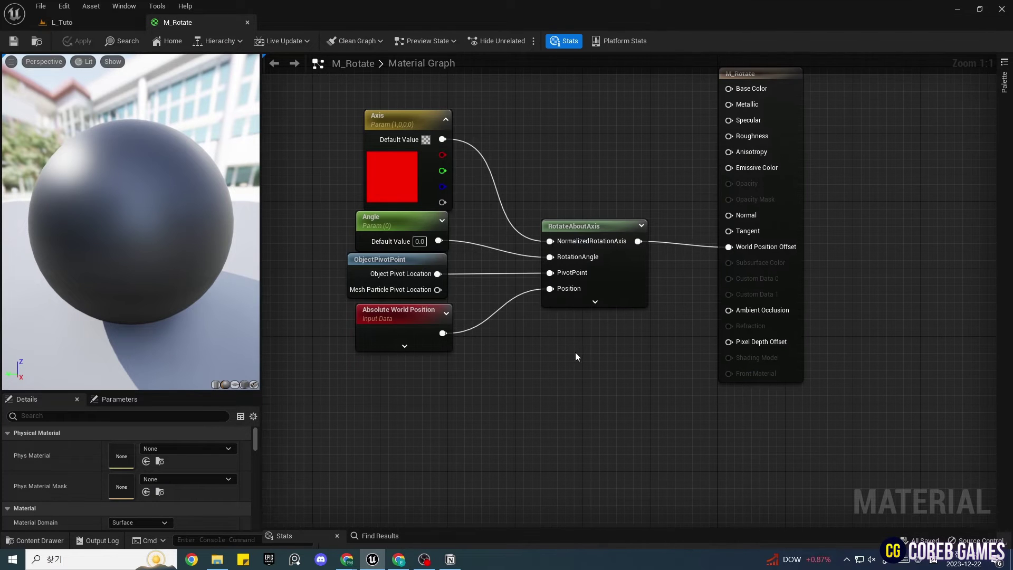
left_click(393, 260)
left_click_drag(465, 244, 399, 159)
left_click_drag(397, 191, 364, 117)
Step: Spread the ObjectPivotPoint, Absolute World Position and Angle nodes apart to leave free space below Angle
right_click_drag(390, 263, 450, 277)
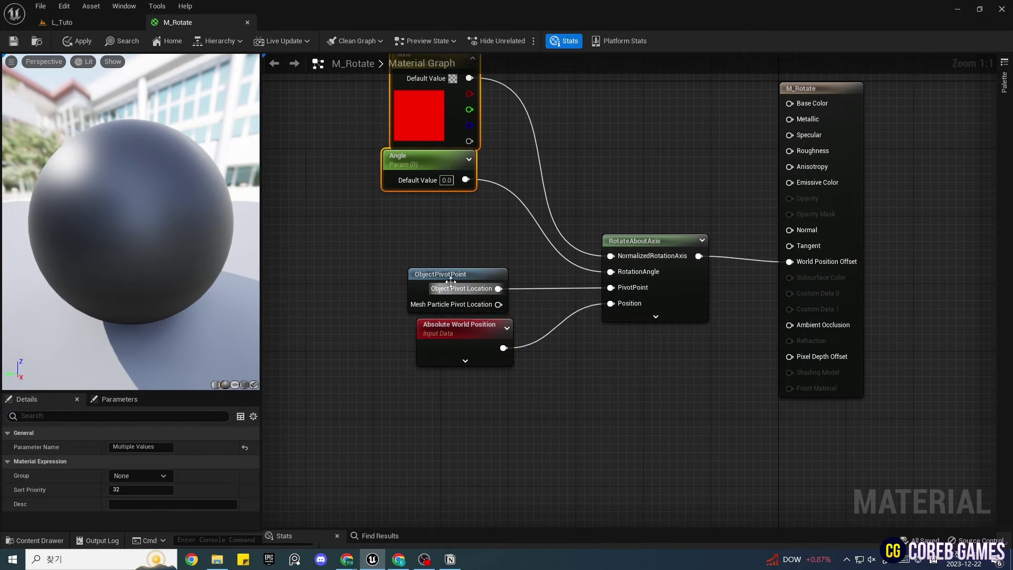
left_click_drag(450, 277, 358, 252)
left_click_drag(454, 330, 480, 355)
left_click_drag(375, 279, 391, 295)
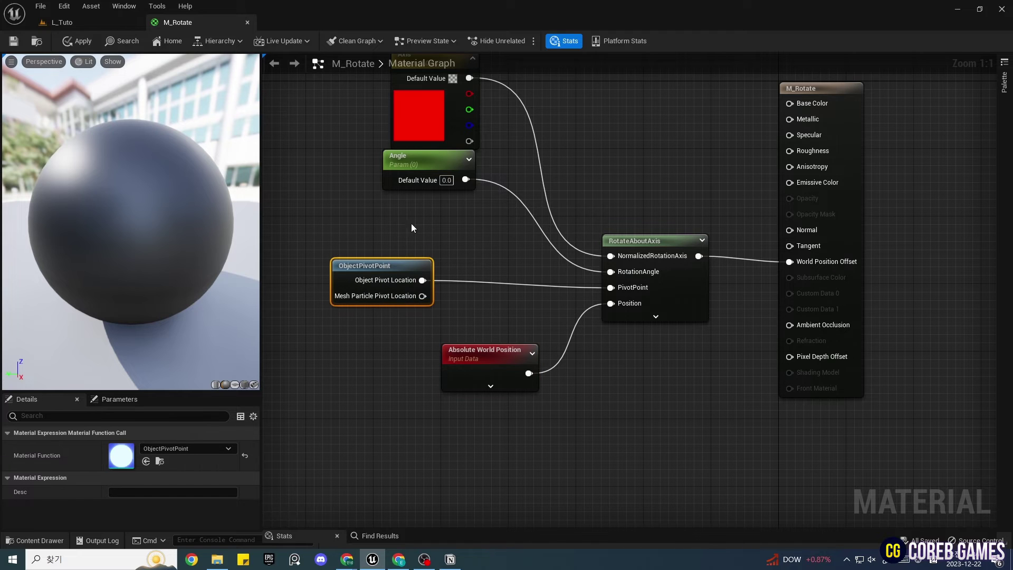
left_click_drag(412, 172, 413, 206)
key("Delete")
key("ctrl+z")
right_click_drag(411, 206, 508, 245)
left_click_drag(492, 306, 509, 340)
left_click_drag(519, 237, 495, 229)
Step: Add a Time node below Angle and a Multiply node, with Angle feeding input A and Time feeding input B
right_click(464, 293)
type("time")
key("Return")
left_click_drag(477, 299, 486, 274)
left_click_drag(536, 244, 560, 264)
type("mul")
key("Return")
left_click_drag(515, 295, 567, 301)
Step: Rename the Angle parameter to Speed and set its default value to 0.2
double_click(505, 227)
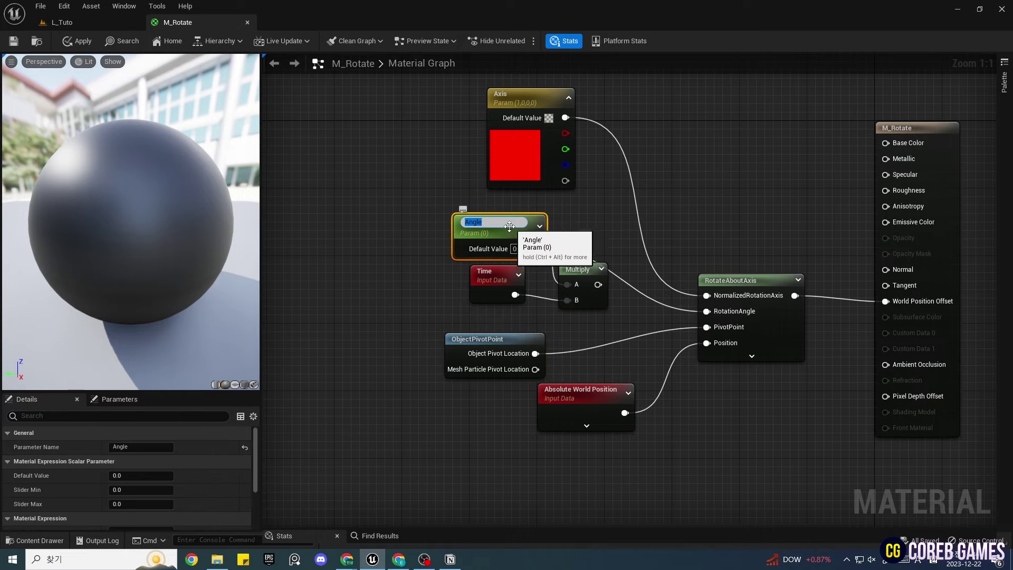
type("Speed")
key("Return")
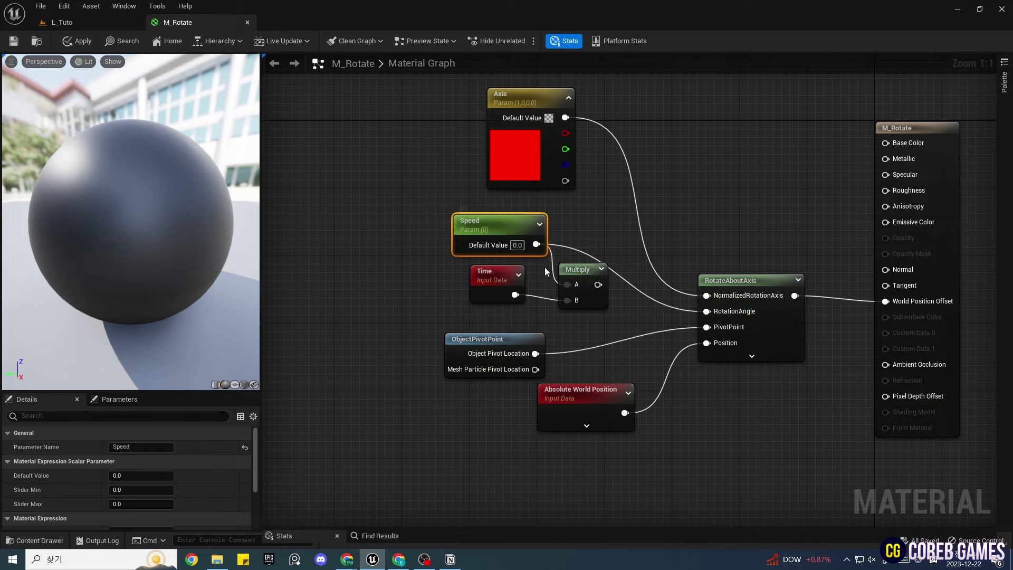
left_click(516, 244)
type("0.2")
key("Return")
Step: Connect the Multiply output to RotationAngle on RotateAboutAxis, tidy the Absolute World Position node, and save the material
left_click_drag(598, 284, 706, 311)
right_click_drag(649, 327, 610, 300)
left_click_drag(553, 364, 537, 381)
key("ctrl+s")
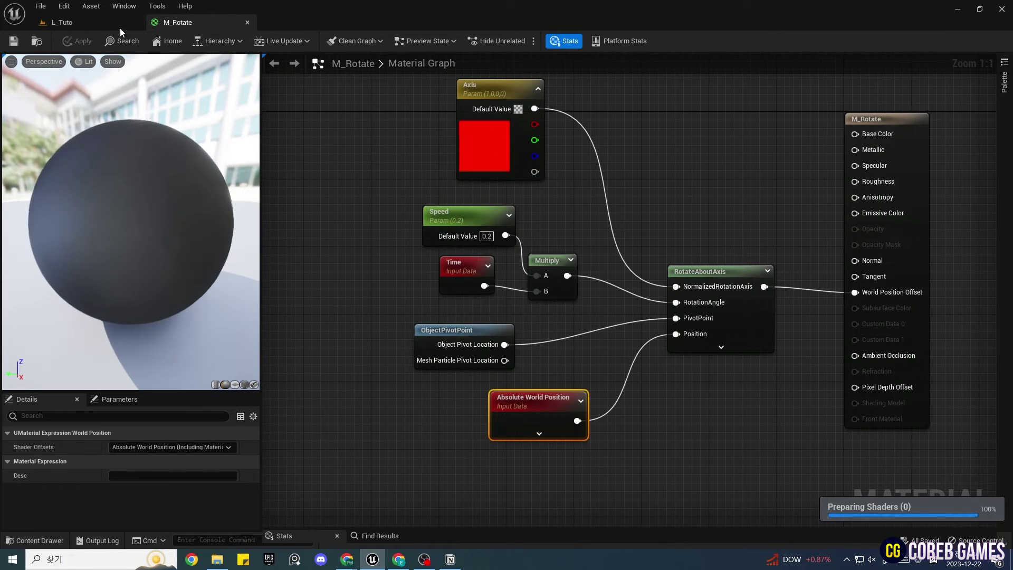
Step: Go back to the L_Tuto level, open MI_Rotate, and set its Speed parameter to 0.2
left_click(119, 27)
left_click(210, 24)
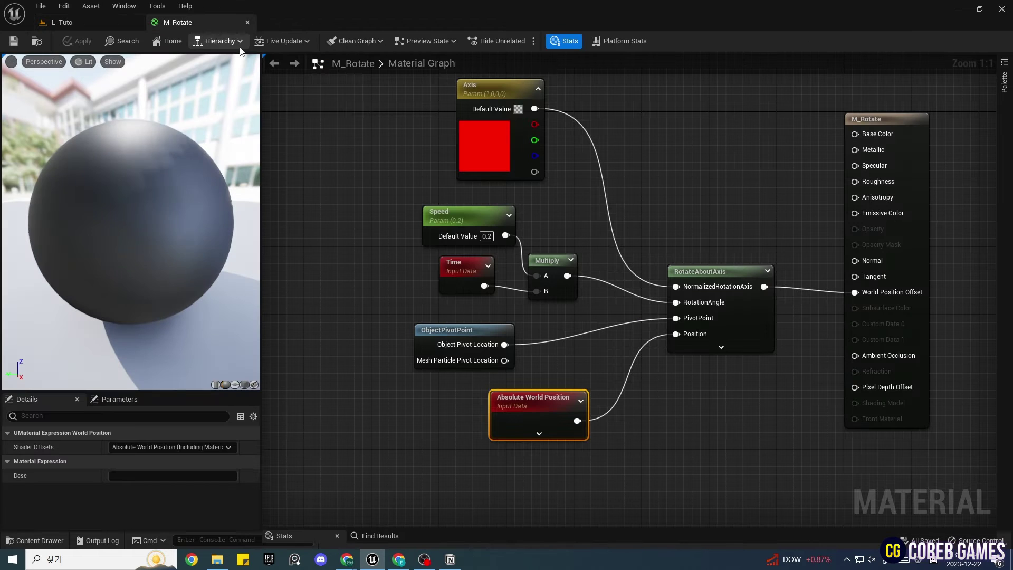
left_click(97, 21)
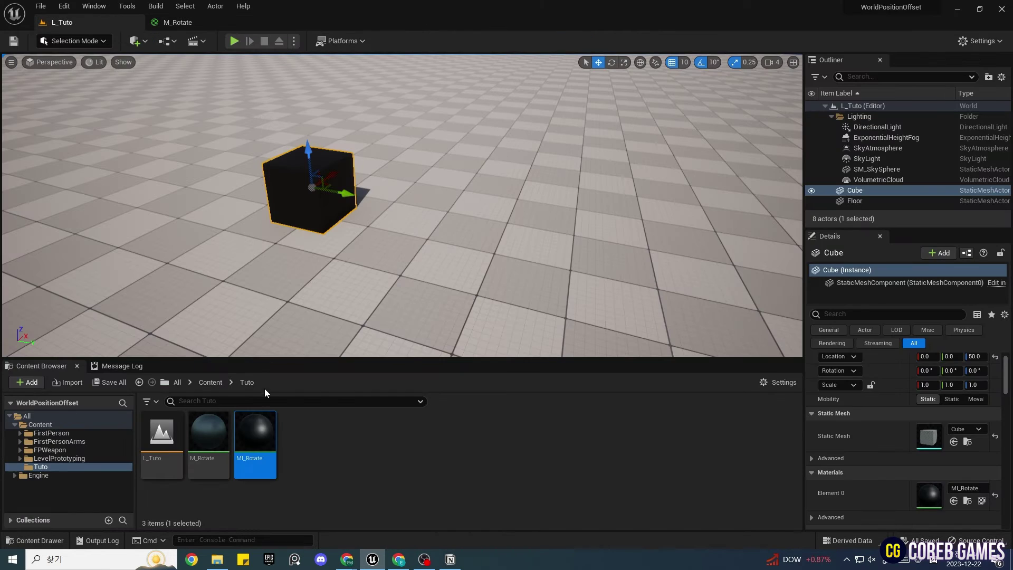
double_click(250, 431)
left_click(868, 141)
type("0.2")
key("Return")
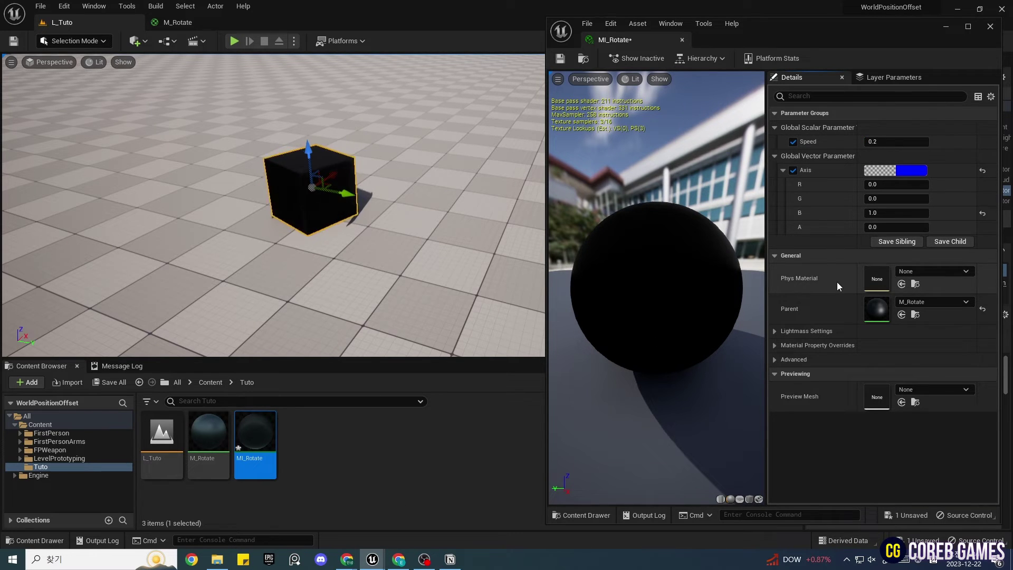
Step: Return to the M_Rotate graph and move the ObjectPivotPoint and Absolute World Position nodes apart to make room between them
left_click(462, 454)
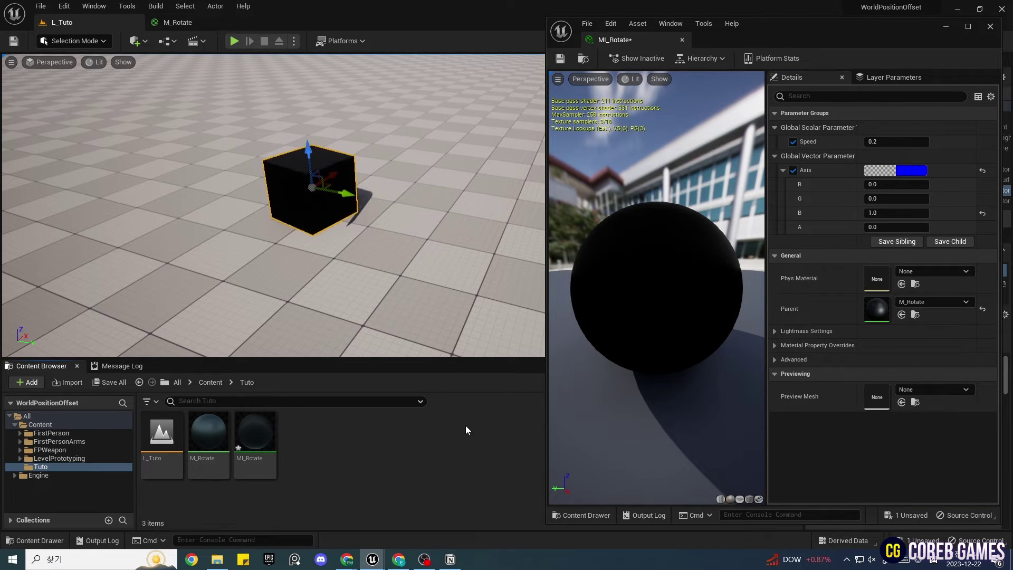
left_click(180, 22)
left_click(955, 32)
left_click(586, 441)
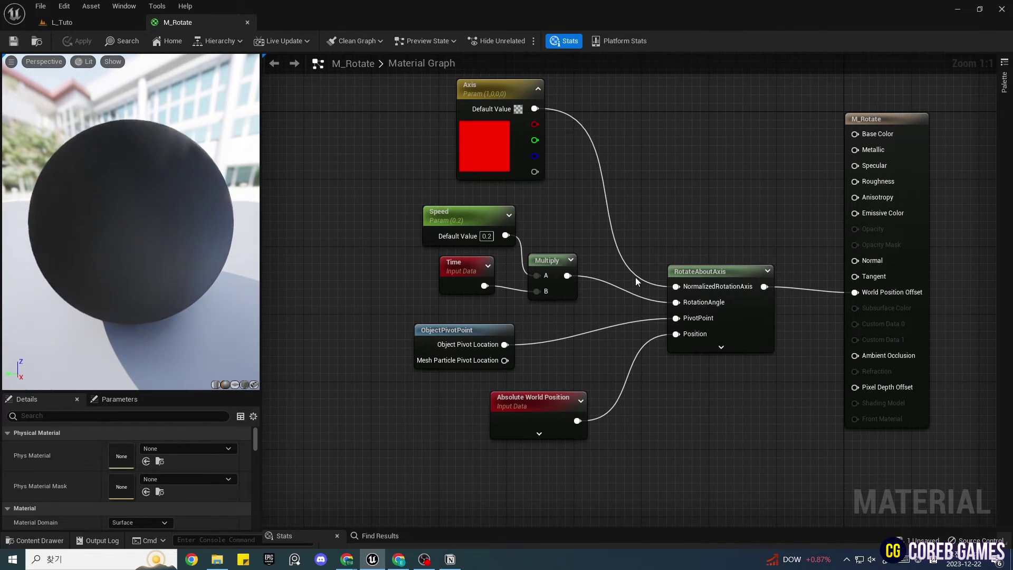
right_click_drag(645, 446, 606, 397)
left_click_drag(506, 356, 455, 407)
left_click_drag(425, 282, 409, 265)
left_click_drag(415, 399, 399, 433)
Step: Add a vector parameter named PivotPosition between the ObjectPivotPoint and Absolute World Position nodes
left_click(386, 346)
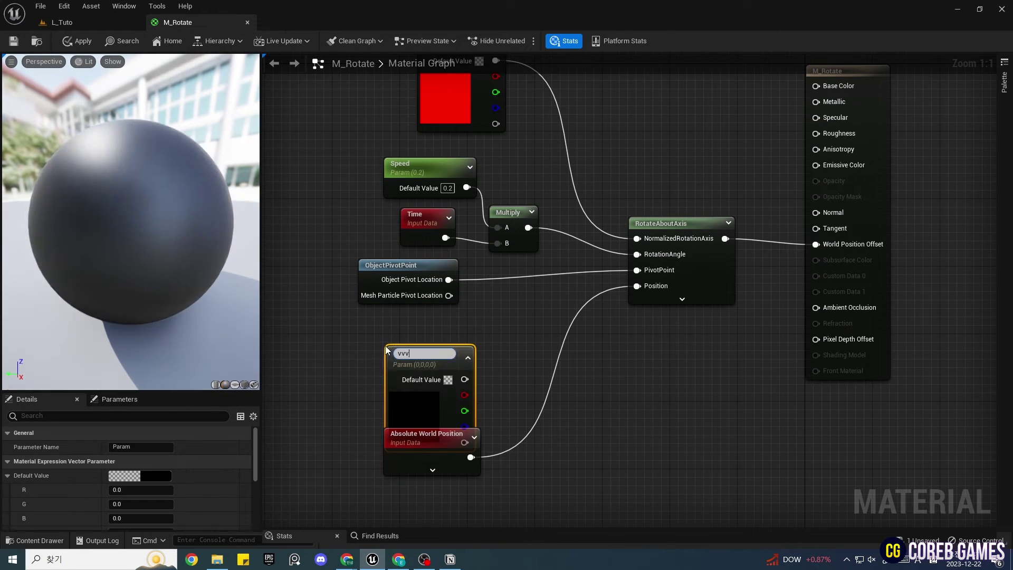
type("v")
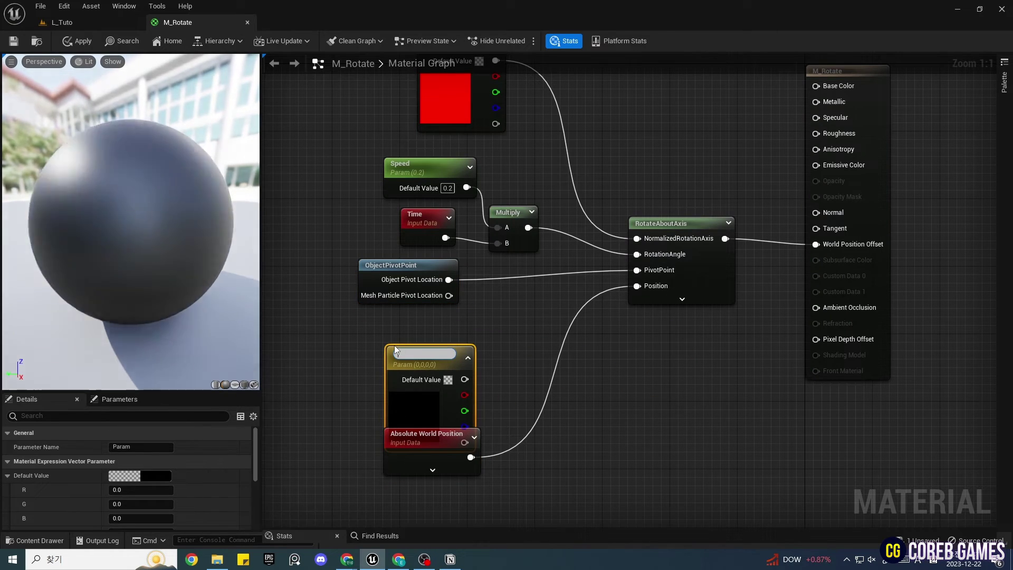
type("otP")
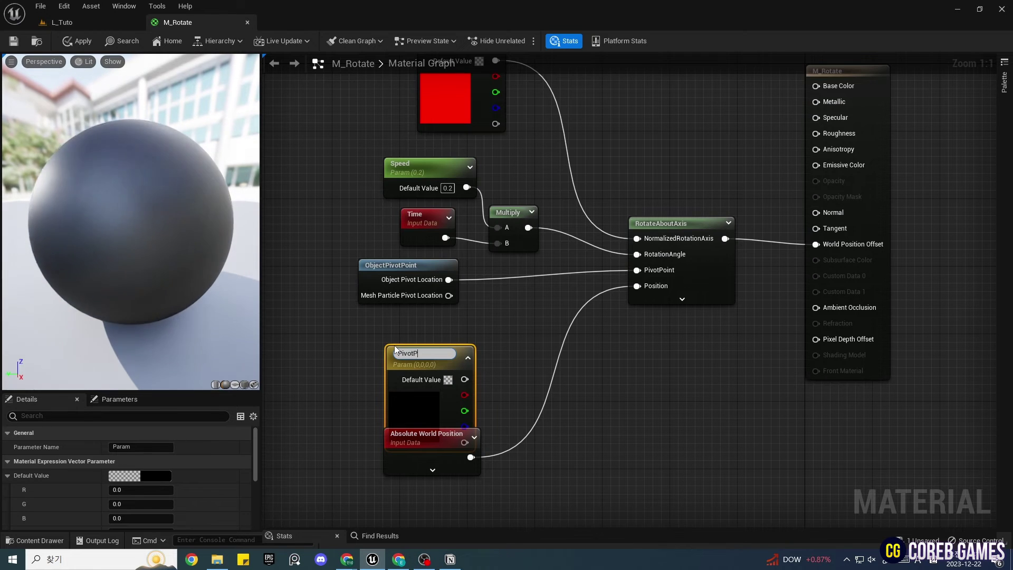
type("osition")
key("Return")
Step: Add Object Pivot Location and PivotPosition together with an Add node, feed the sum into PivotPoint on RotateAboutAxis, and save M_Rotate
left_click_drag(394, 345, 384, 308)
left_click_drag(449, 280, 492, 301)
type("+")
key("Return")
left_click_drag(453, 339, 644, 272)
left_click_drag(512, 311, 521, 276)
right_click_drag(576, 355, 572, 373)
key("ctrl+s")
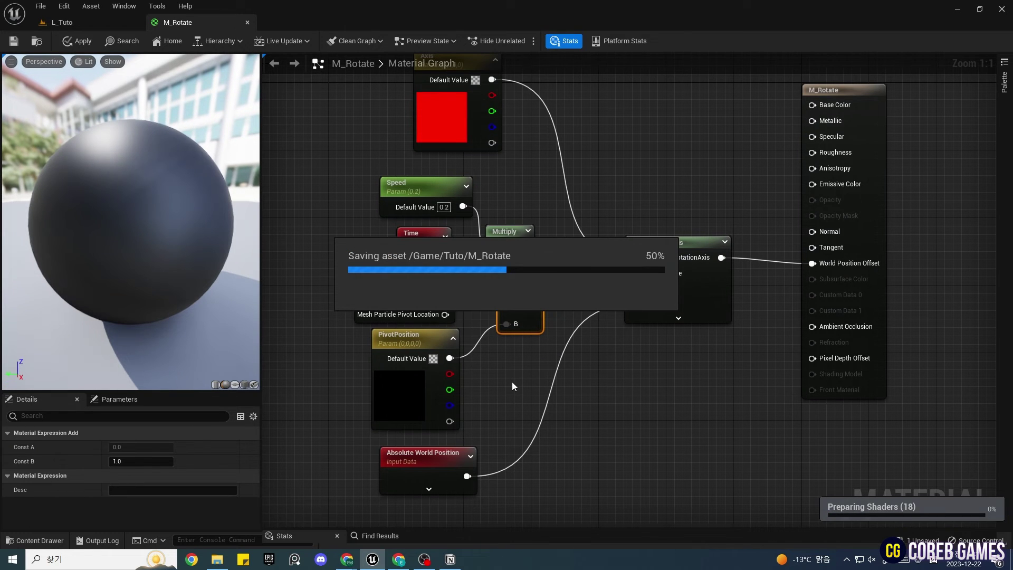
Step: Open MI_Rotate from the L_Tuto level, enable the PivotPosition override, and expand its components
left_click(74, 22)
double_click(255, 443)
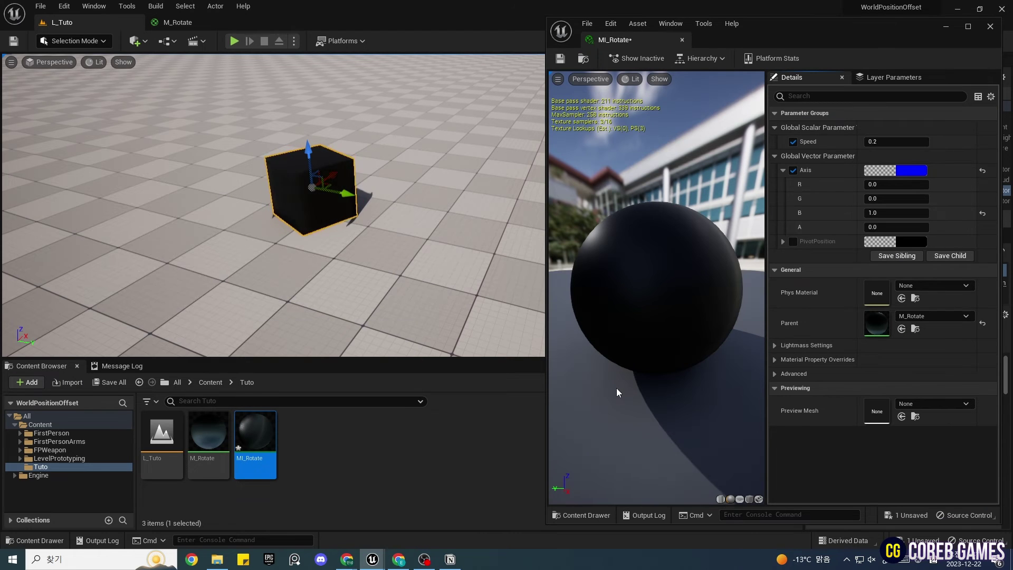
left_click(792, 241)
left_click(783, 241)
Step: Test the pivot offset with PivotPosition R at 100 and 200, and reset it to 0
left_click(907, 258)
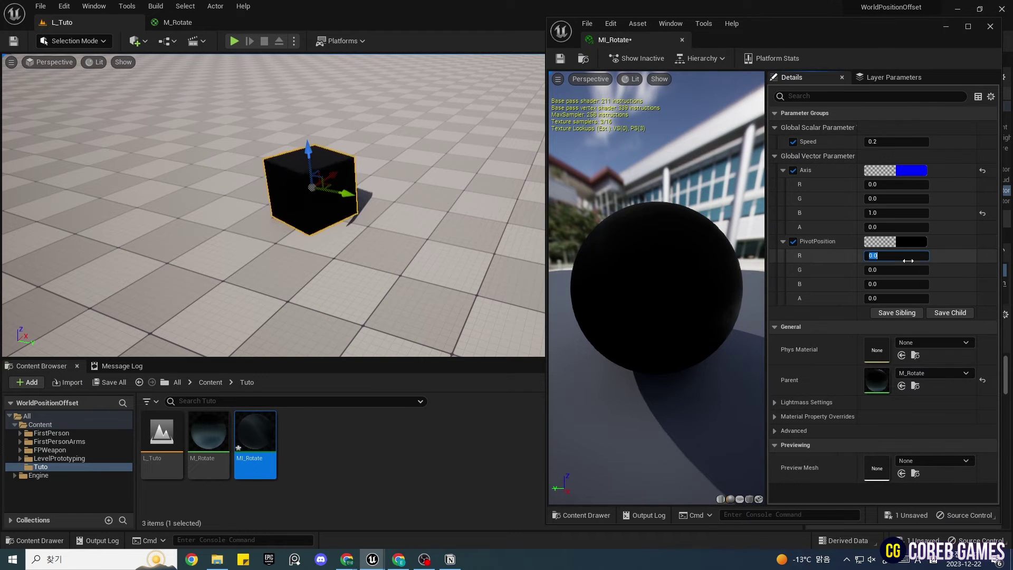
type("100")
key("Return")
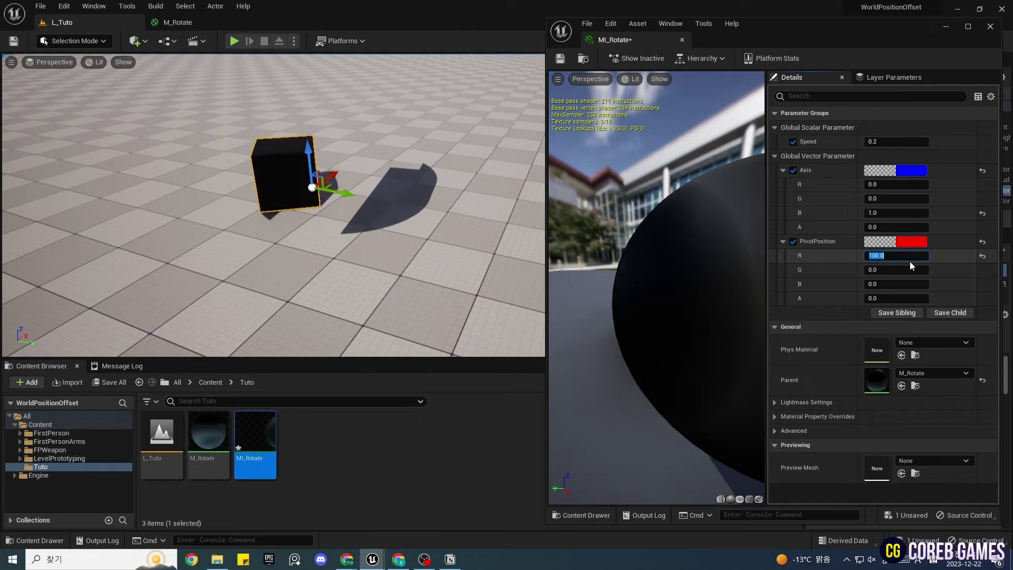
type("200")
key("Return")
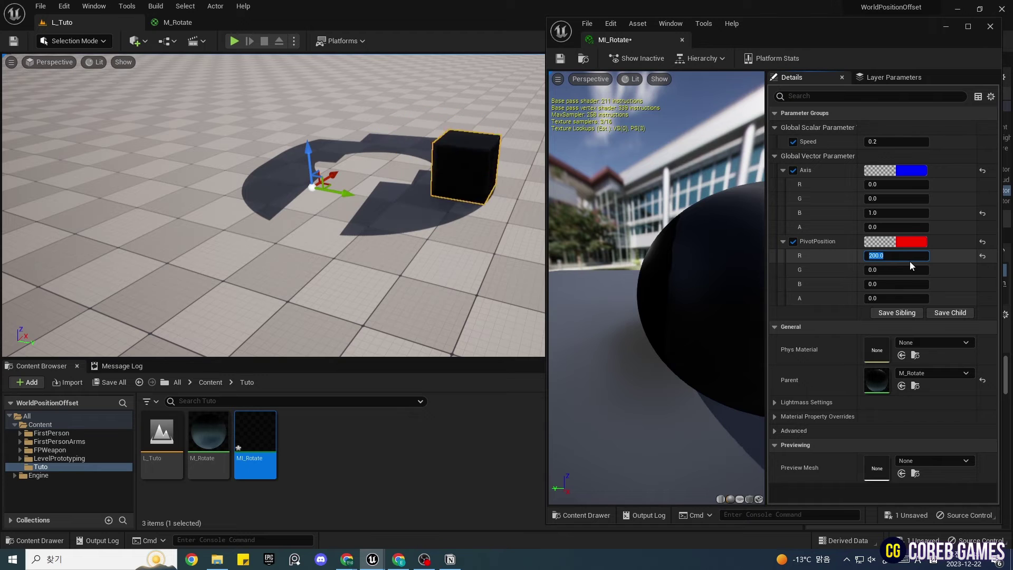
type("0")
key("Return")
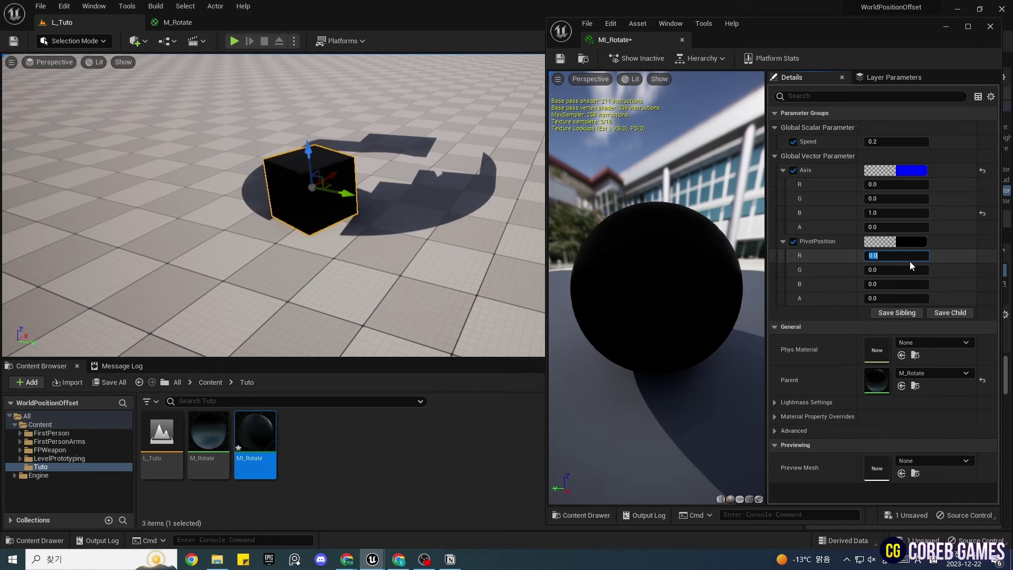
Step: Add a sphere shape to the level and clear the material instance window out of the way
left_click(138, 41)
mouse_move(183, 150)
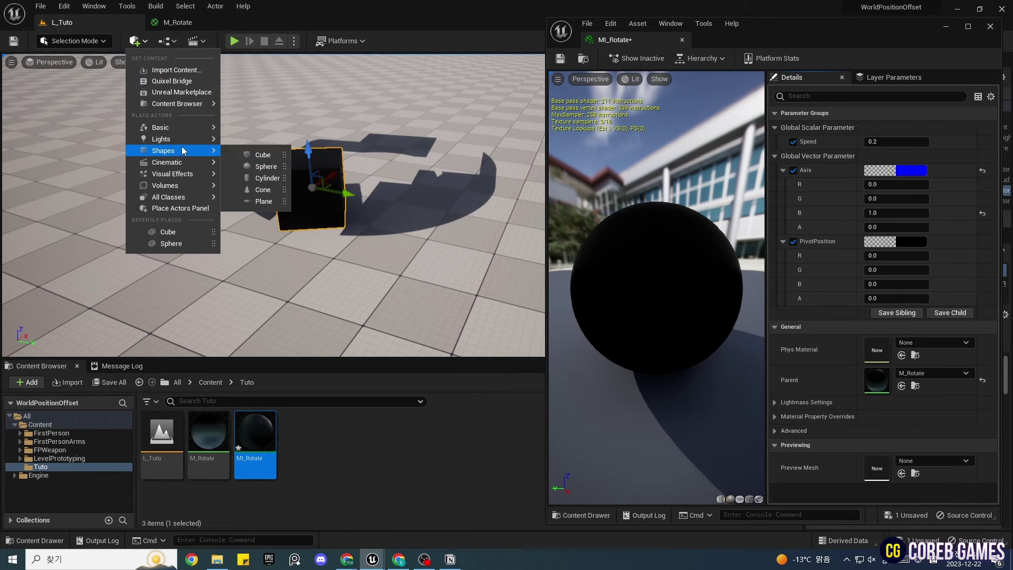
left_click(224, 162)
left_click(958, 9)
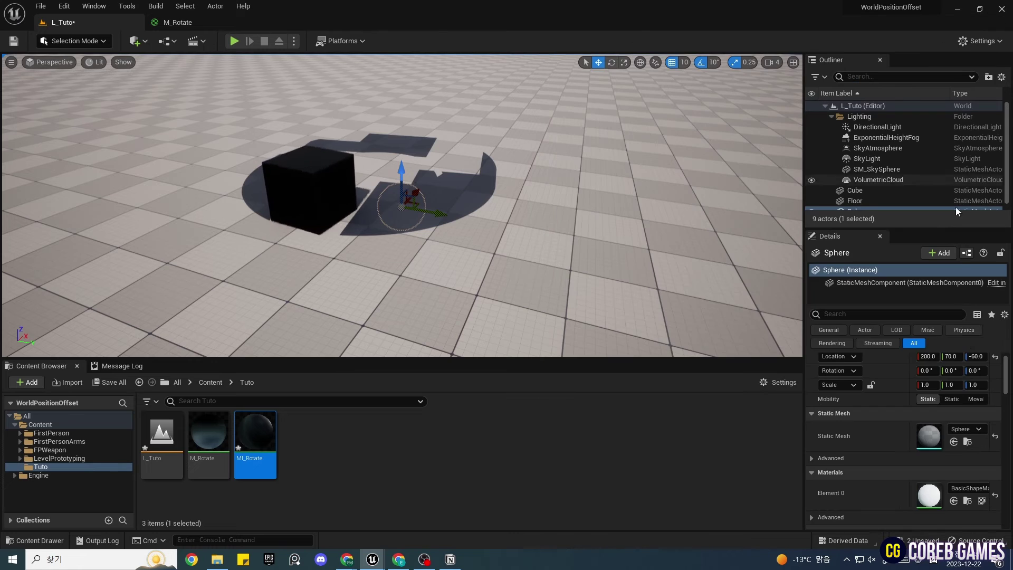
Step: Set the sphere's location to 0, 0, 50 and its X and Y scale to 0.5
left_click(995, 356)
type("50")
key("Return")
left_click(924, 384)
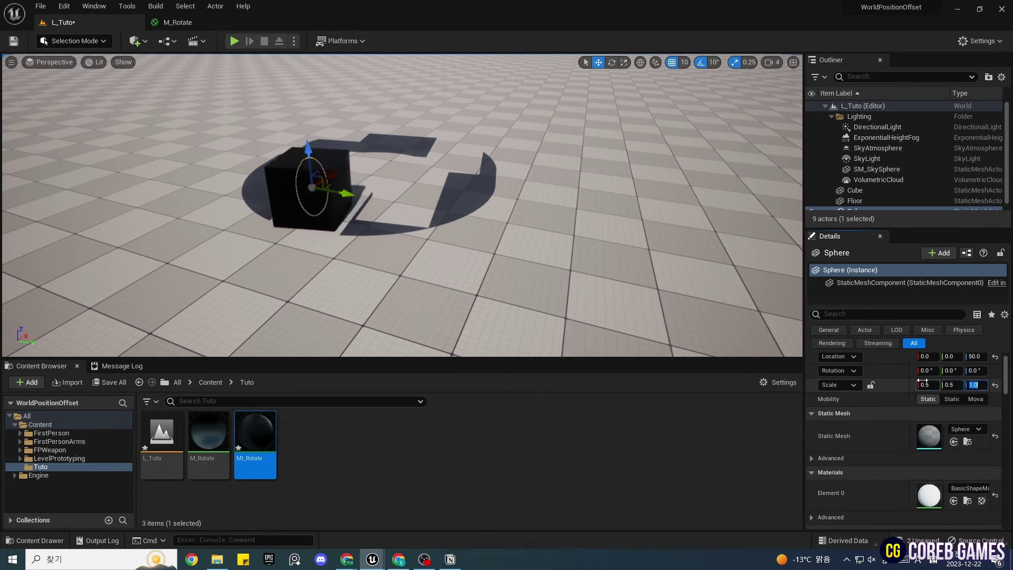